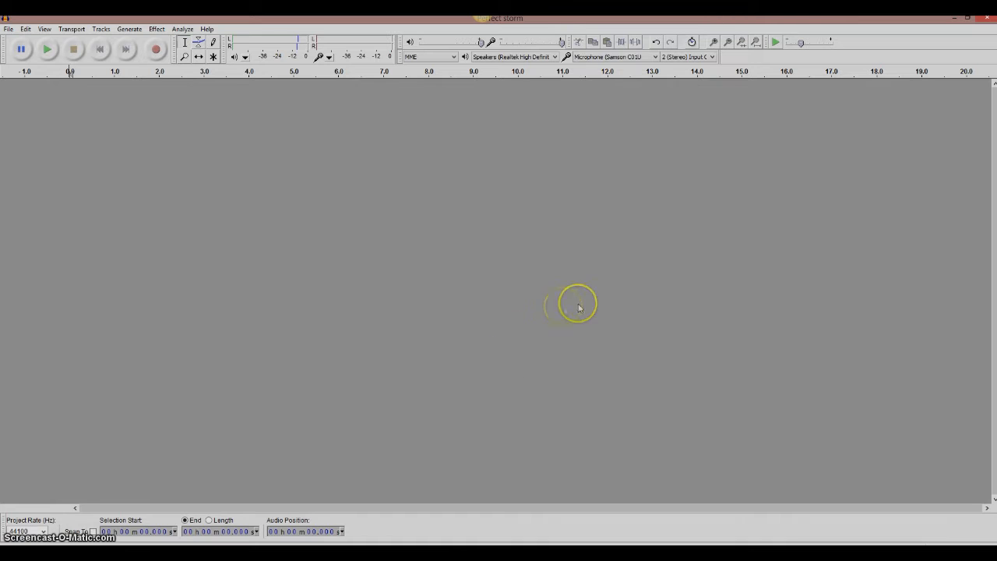
Step: Switch to the browser and look through the Audacity website's home page and its download offer
left_click(496, 552)
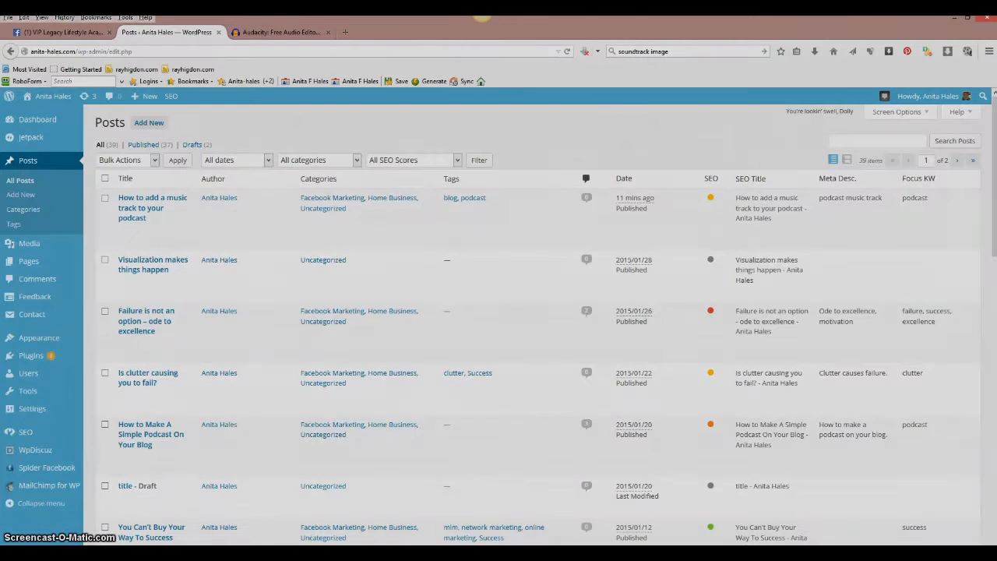
left_click(280, 32)
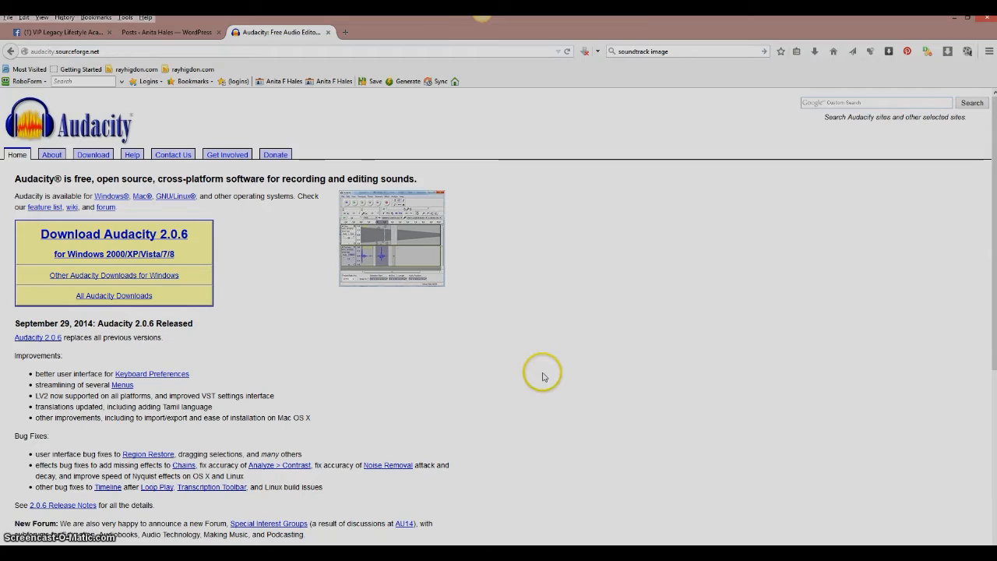
scroll(565, 327, "down", 2)
scroll(565, 327, "down", 3)
scroll(565, 327, "up", 3)
scroll(565, 328, "up", 2)
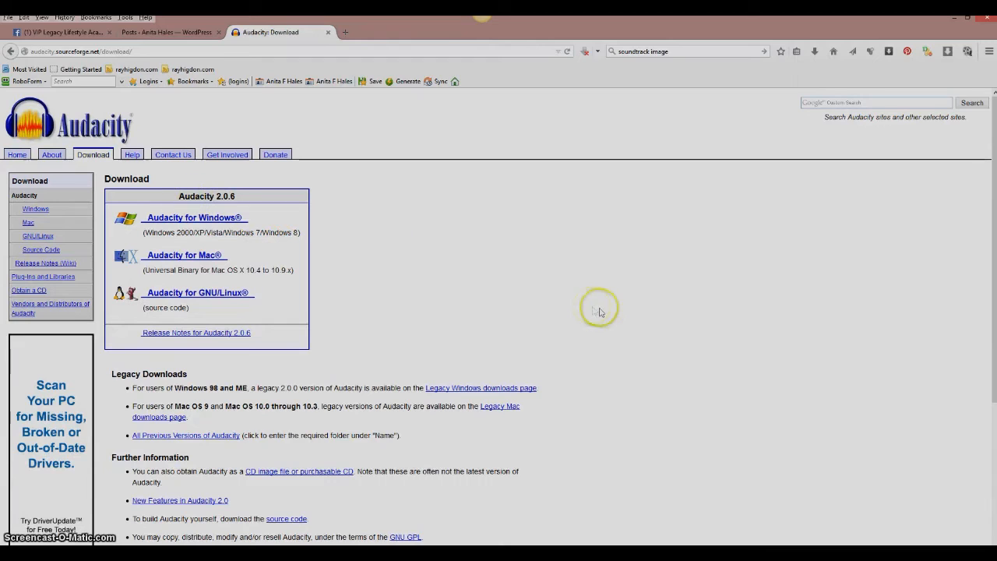
Step: Examine the Audacity 2.0.6 download options for Windows, Mac and GNU/Linux on the website's download page
scroll(651, 274, "down", 1)
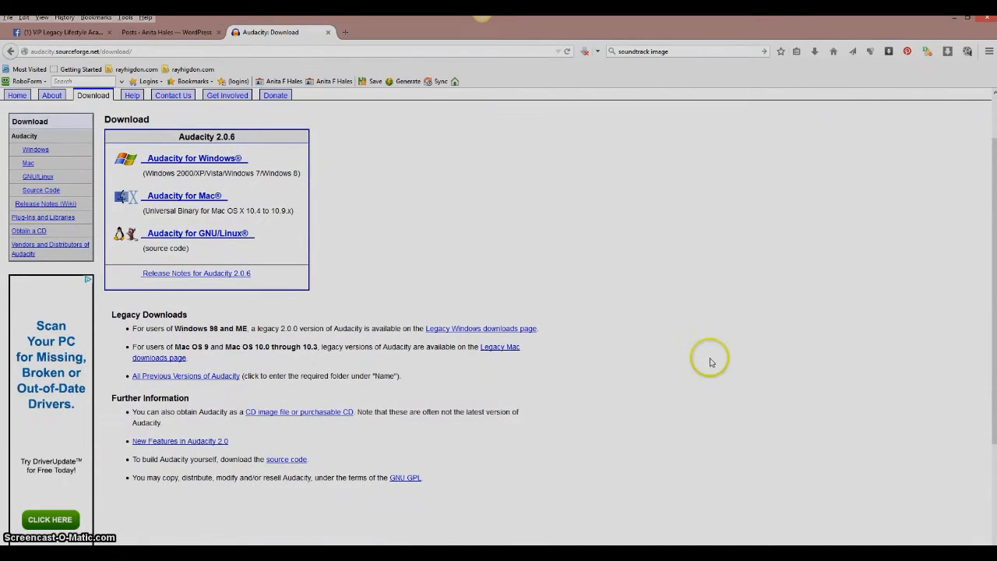
scroll(669, 362, "up", 1)
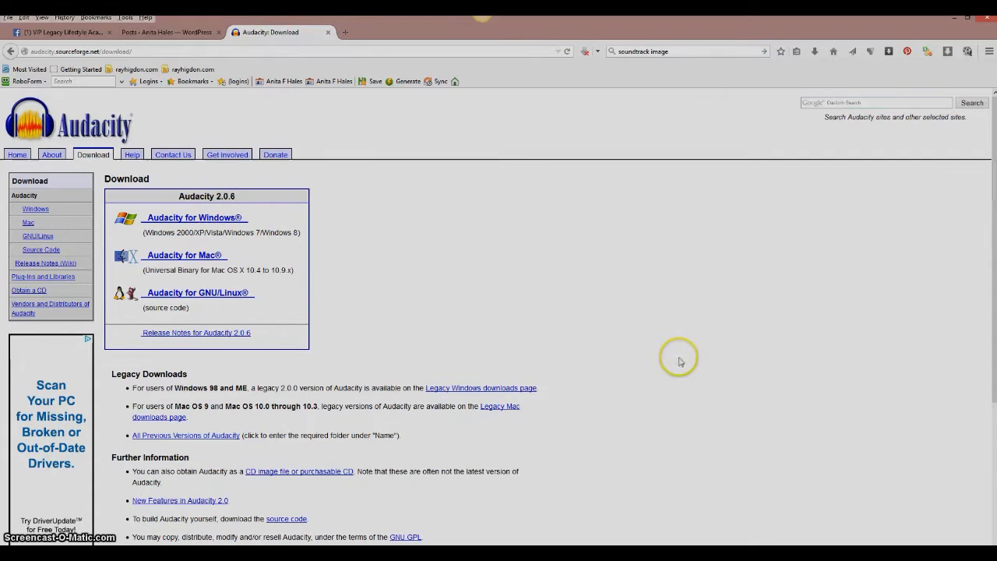
scroll(627, 331, "down", 1)
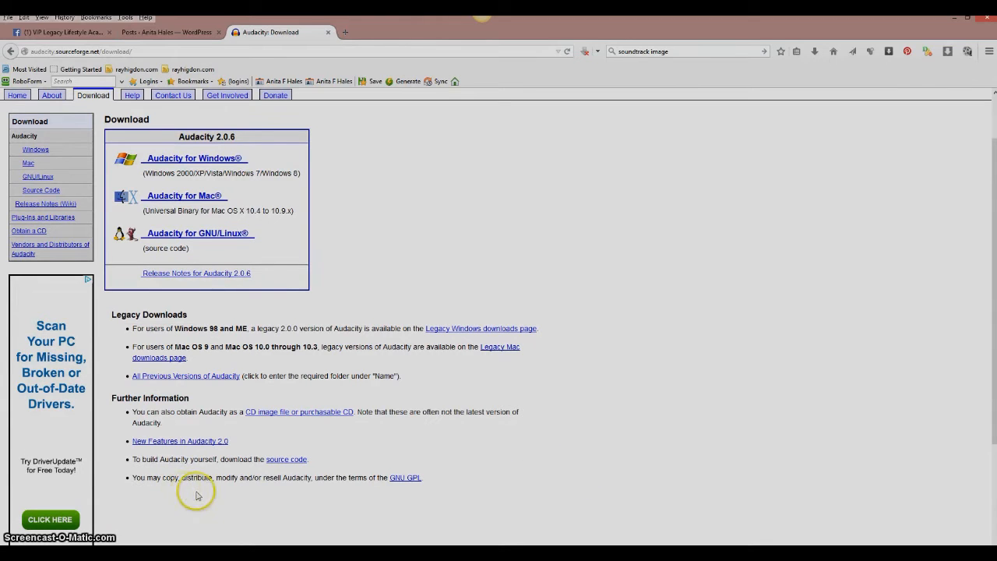
scroll(561, 405, "up", 1)
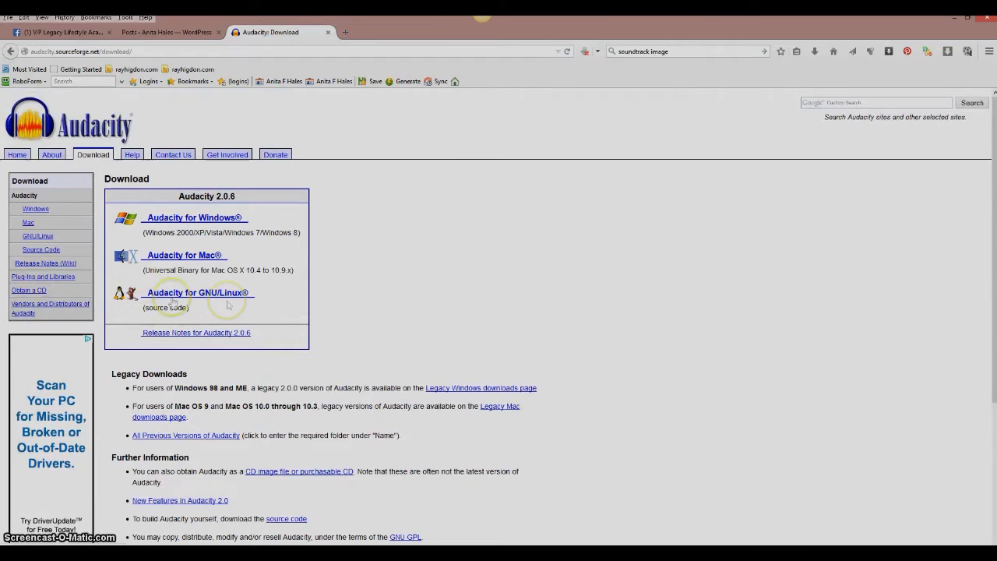
Step: Look up the LAME MP3 and FFmpeg library downloads from the Plug-Ins and Libraries page, and return to Audacity
left_click(48, 277)
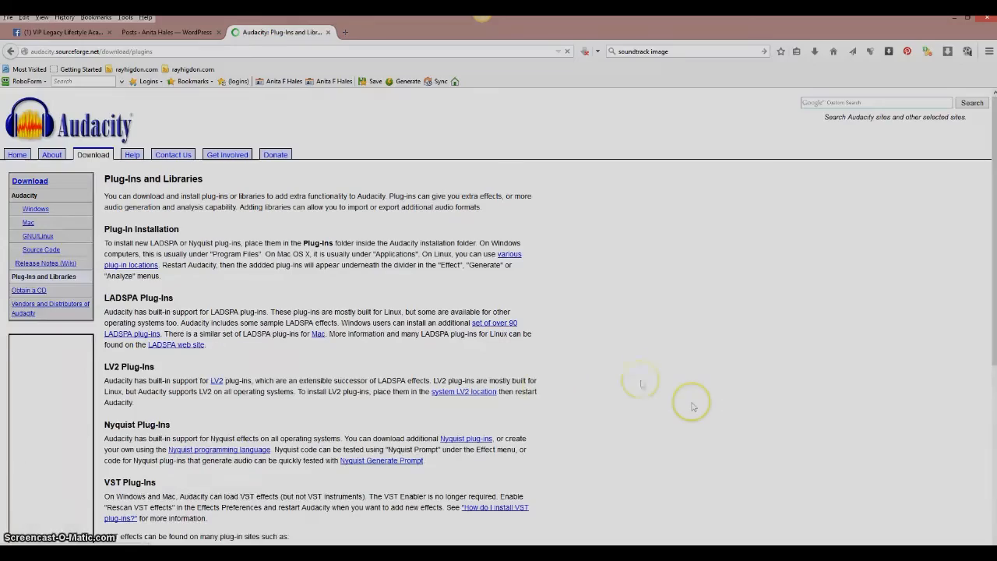
scroll(646, 338, "down", 5)
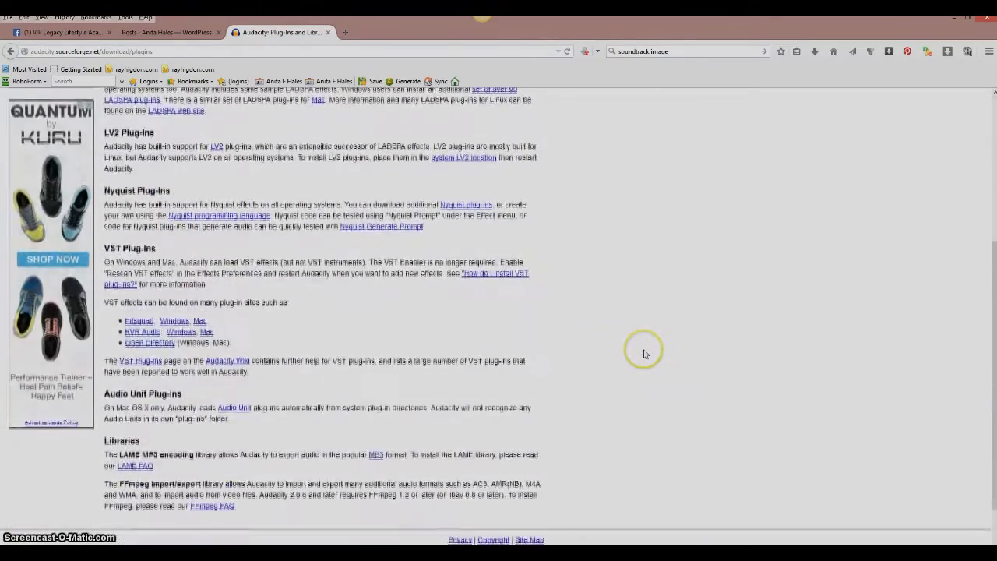
scroll(644, 353, "down", 2)
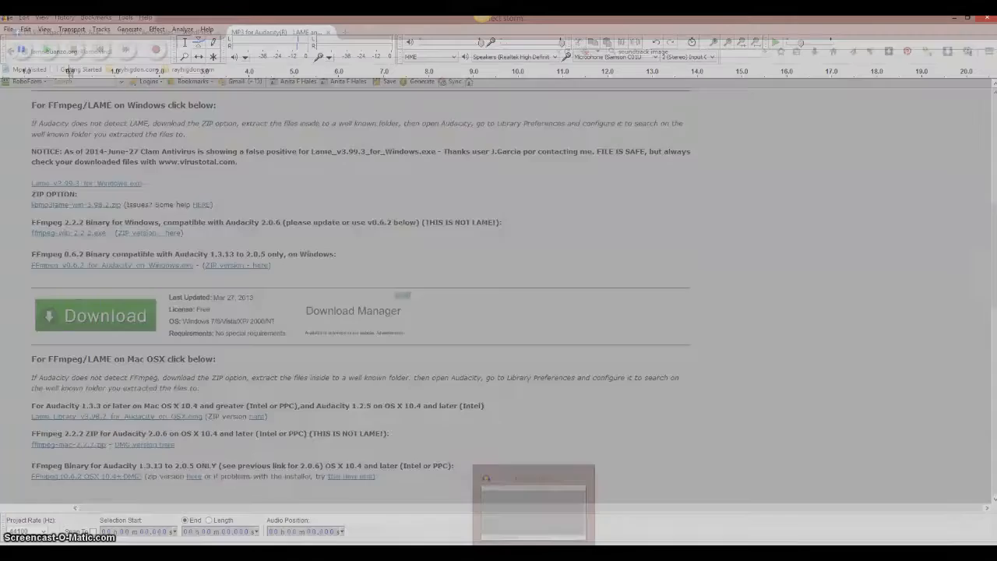
left_click(550, 505)
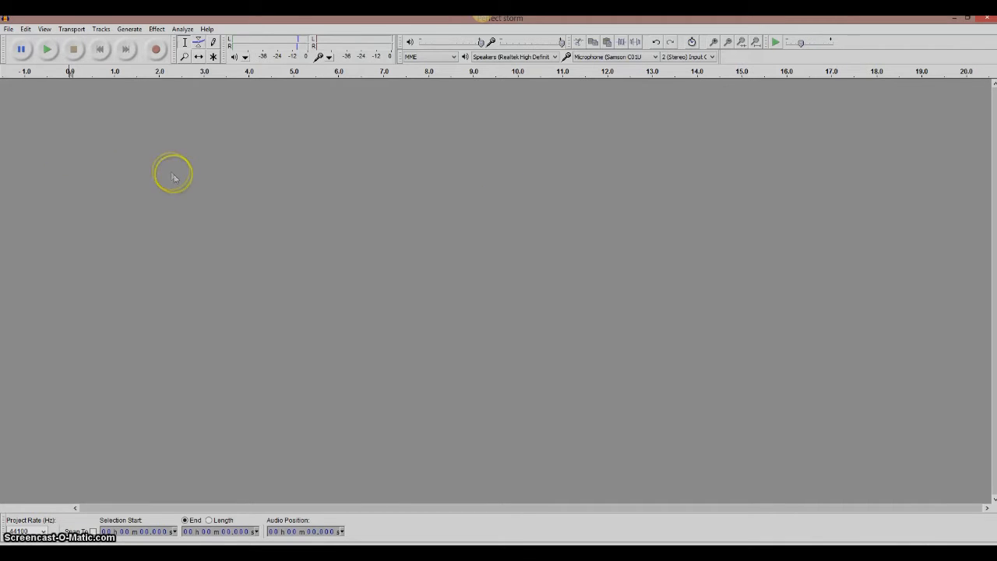
Step: Record a test clip about 11 seconds long and remove its track from the project
left_click(156, 49)
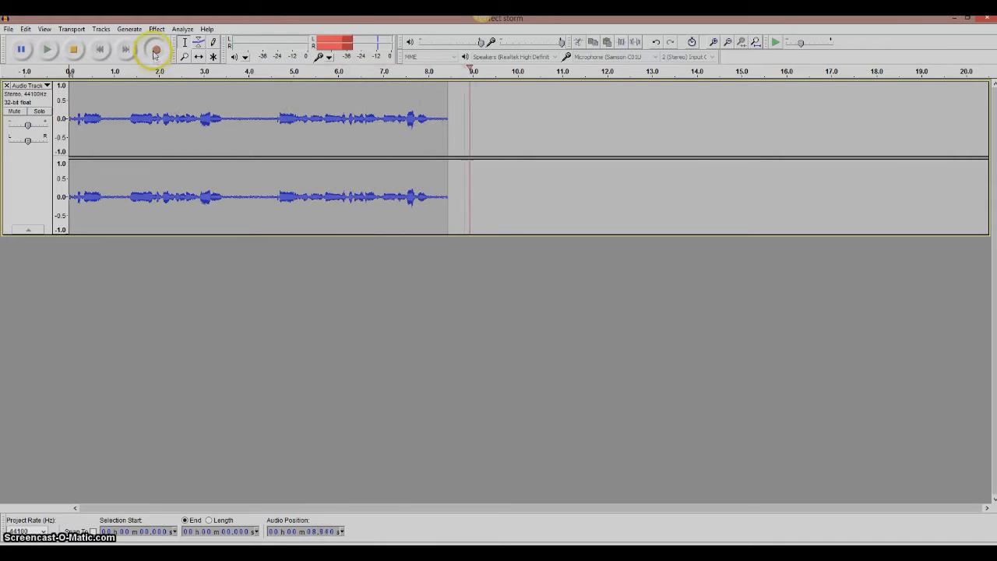
left_click(74, 52)
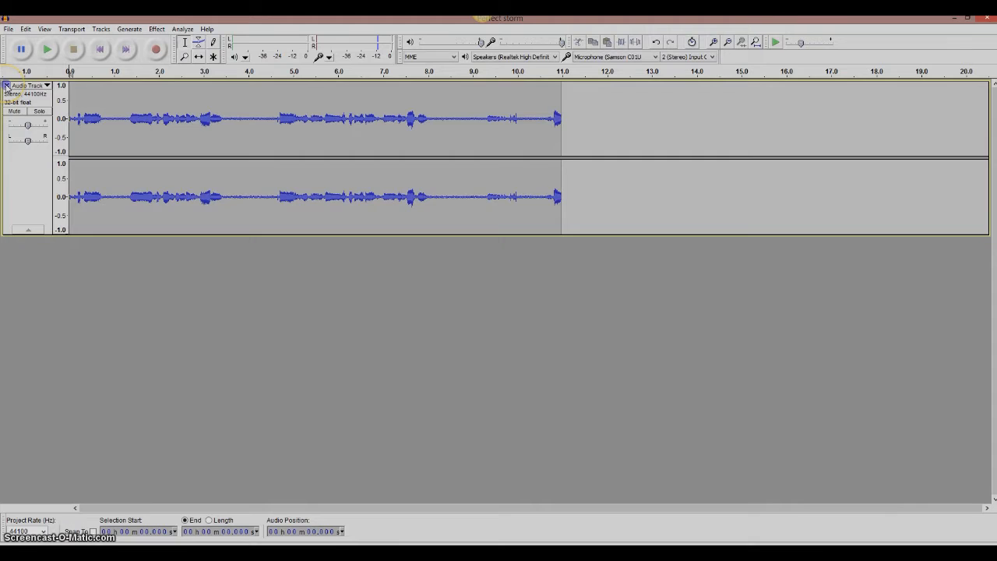
left_click(6, 85)
Step: Record a new audio track about 62 seconds long while reviewing the File, View, Tracks, Effect, Generate and Help commands
left_click(155, 49)
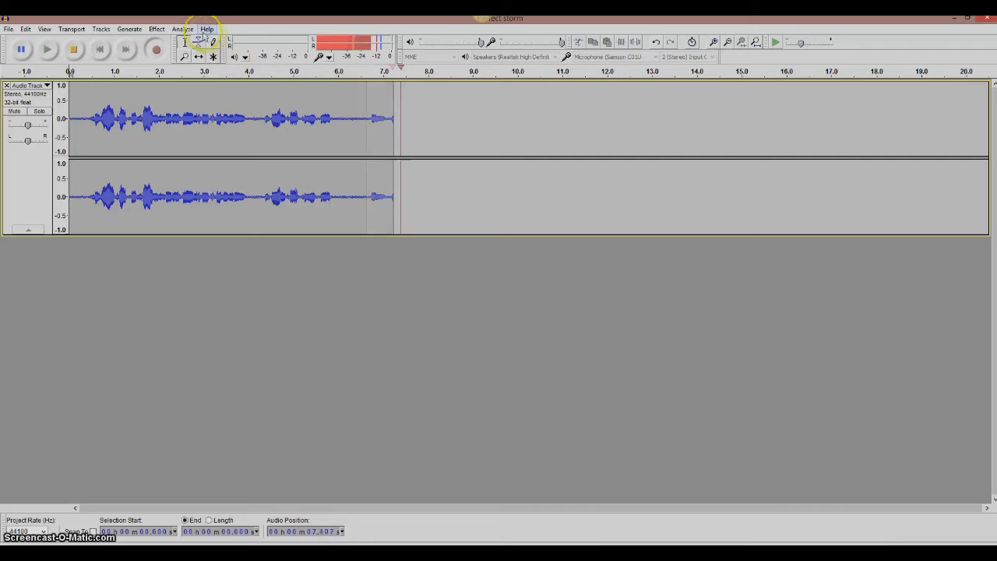
left_click(9, 28)
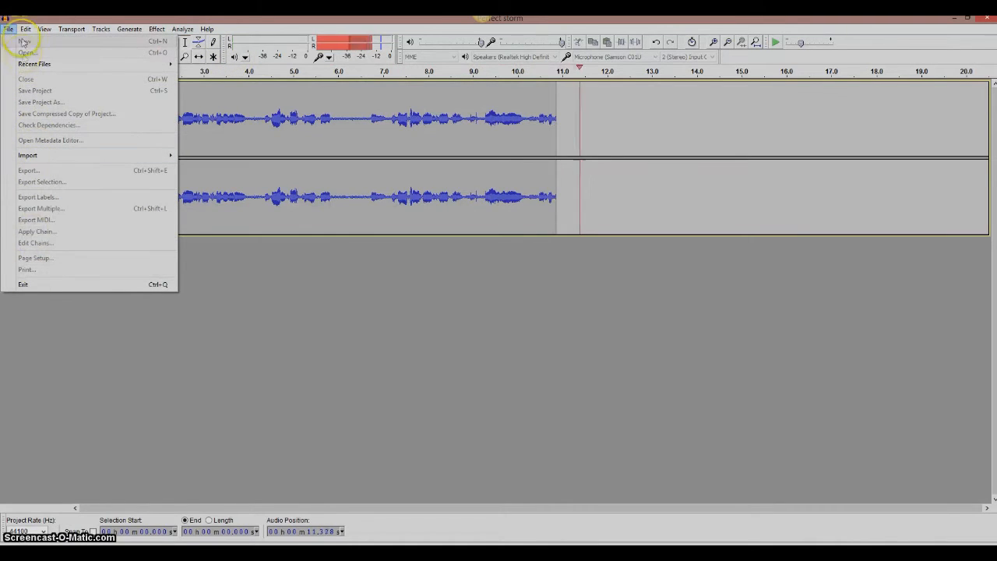
mouse_move(51, 33)
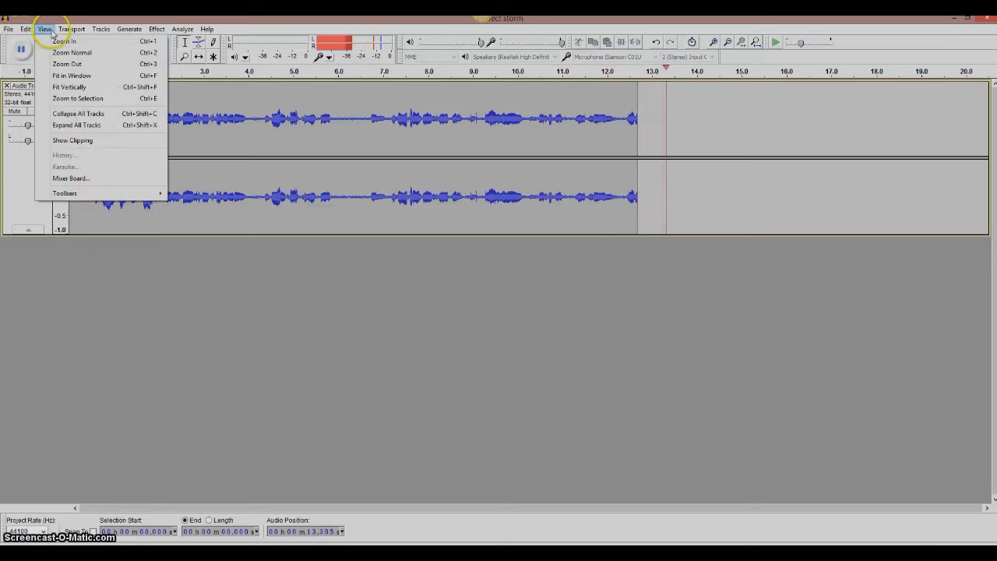
mouse_move(102, 33)
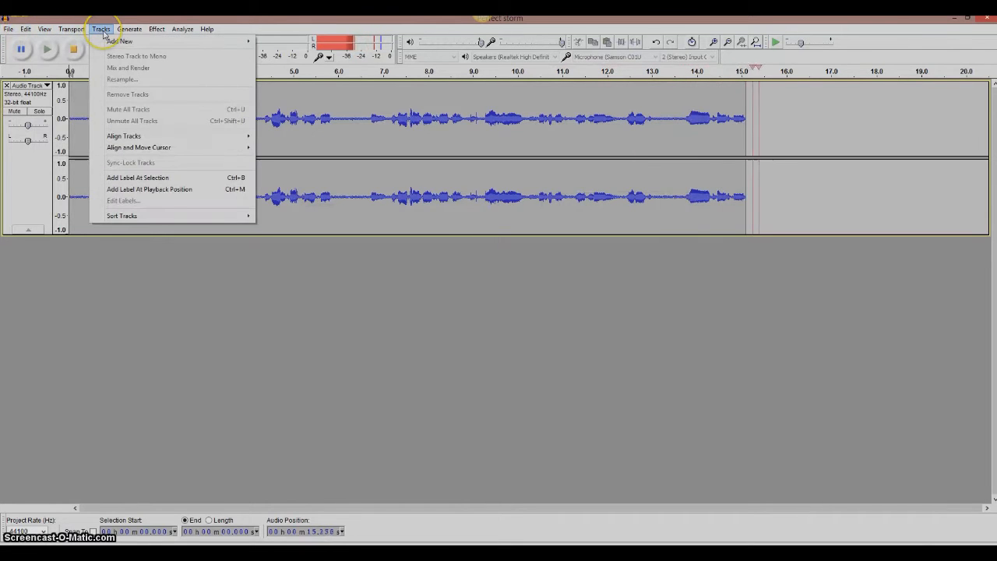
mouse_move(155, 33)
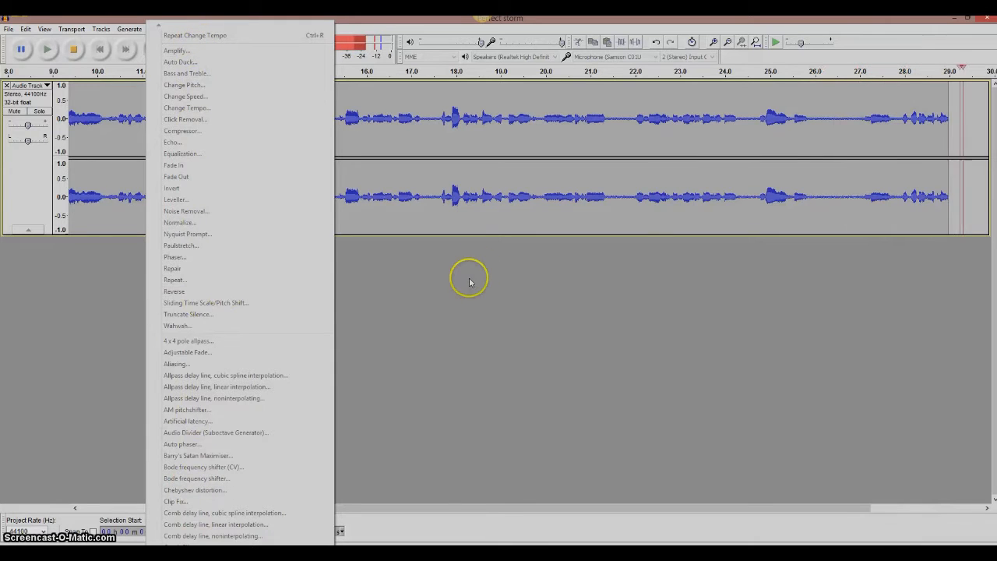
left_click(438, 290)
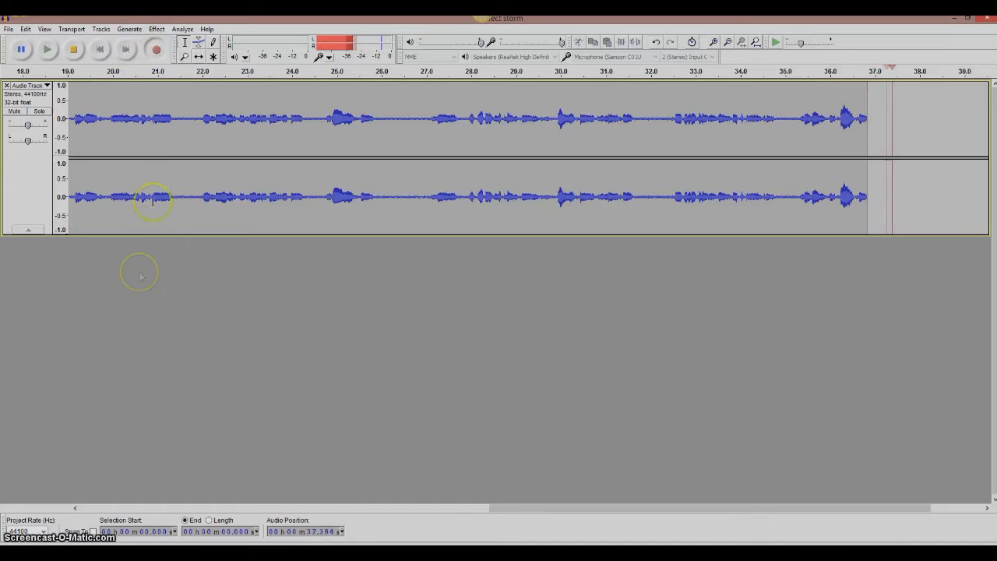
left_click(130, 31)
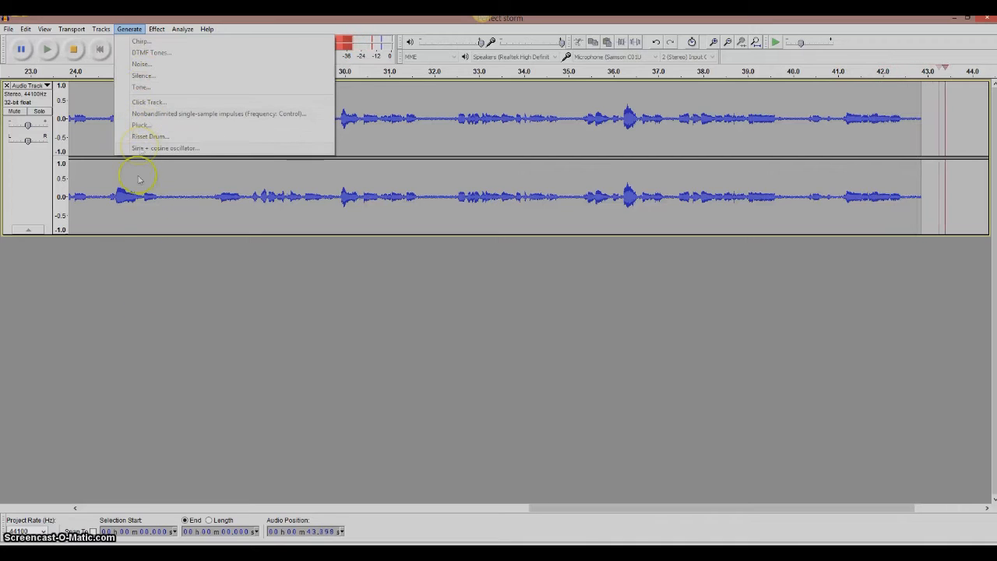
mouse_move(209, 30)
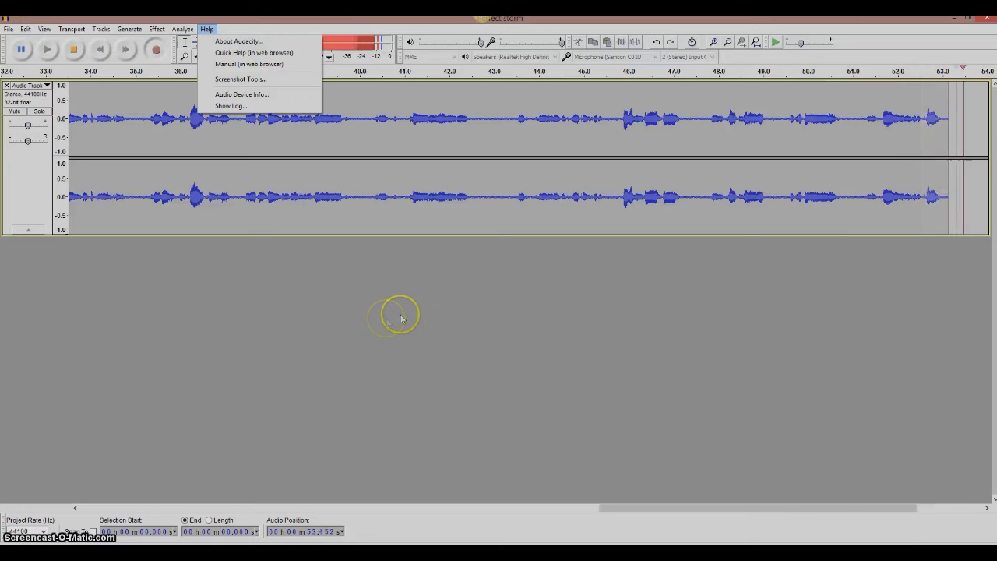
left_click(207, 30)
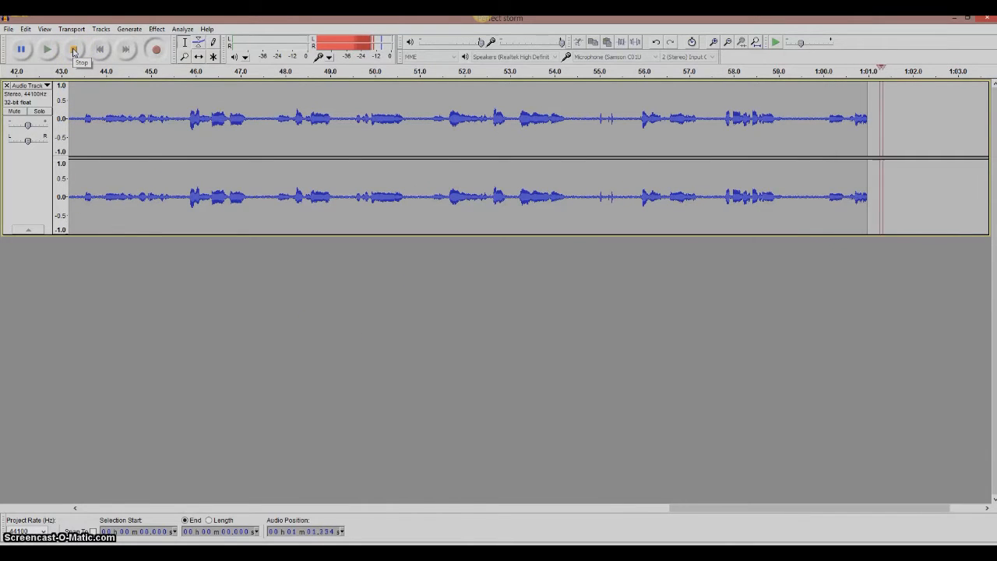
left_click(74, 51)
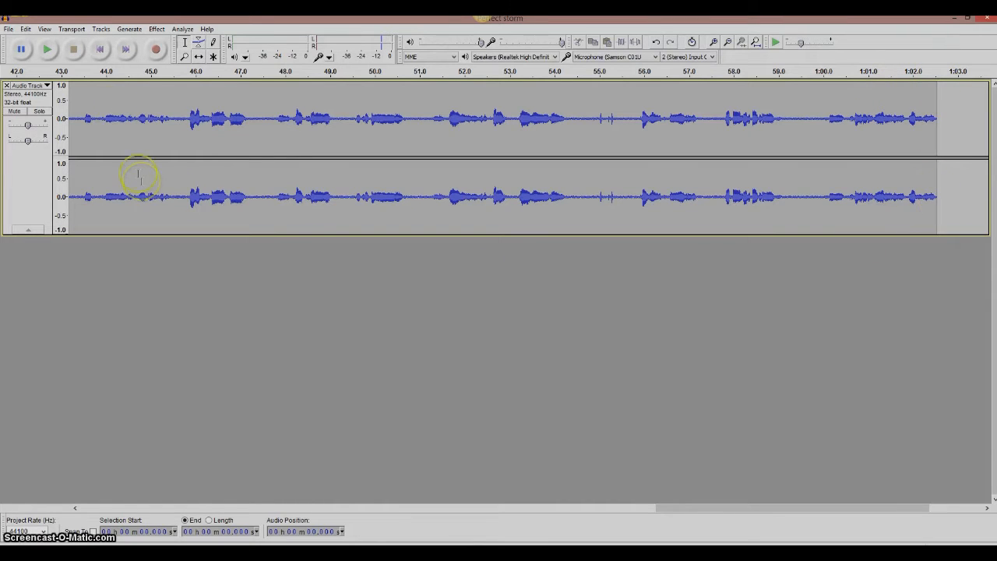
Step: Return to the start of the recorded track and play back its opening seconds
left_click(100, 50)
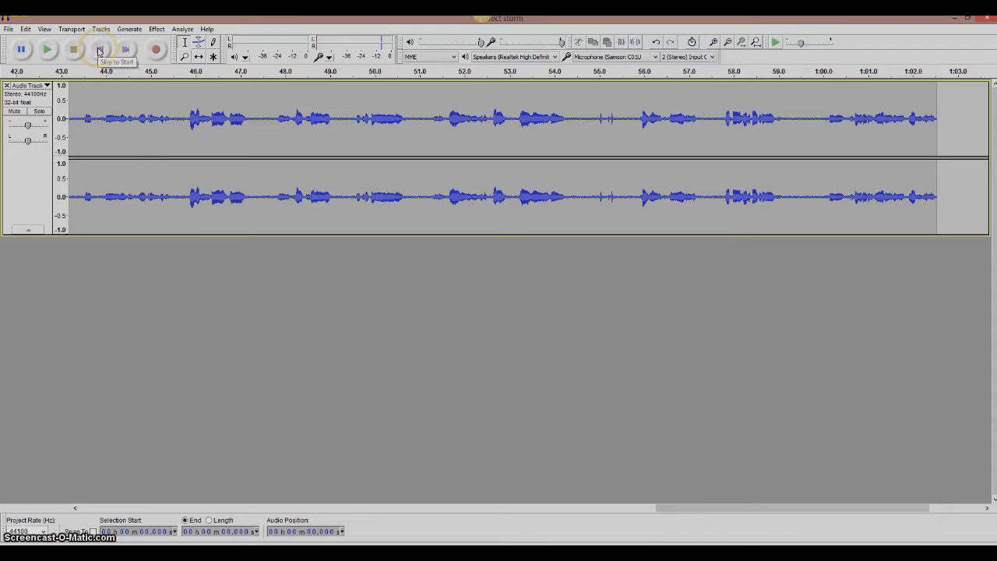
left_click(99, 50)
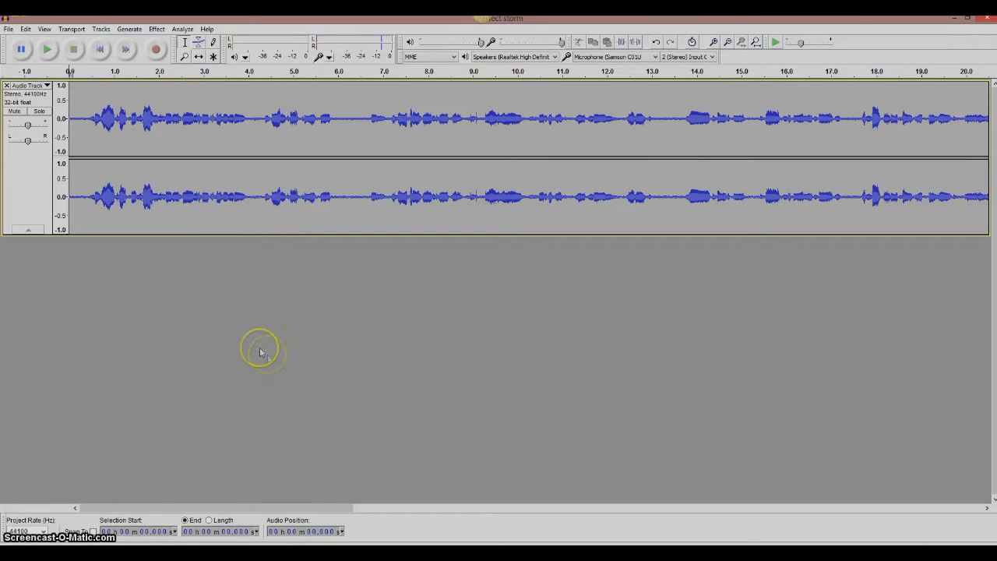
left_click(47, 50)
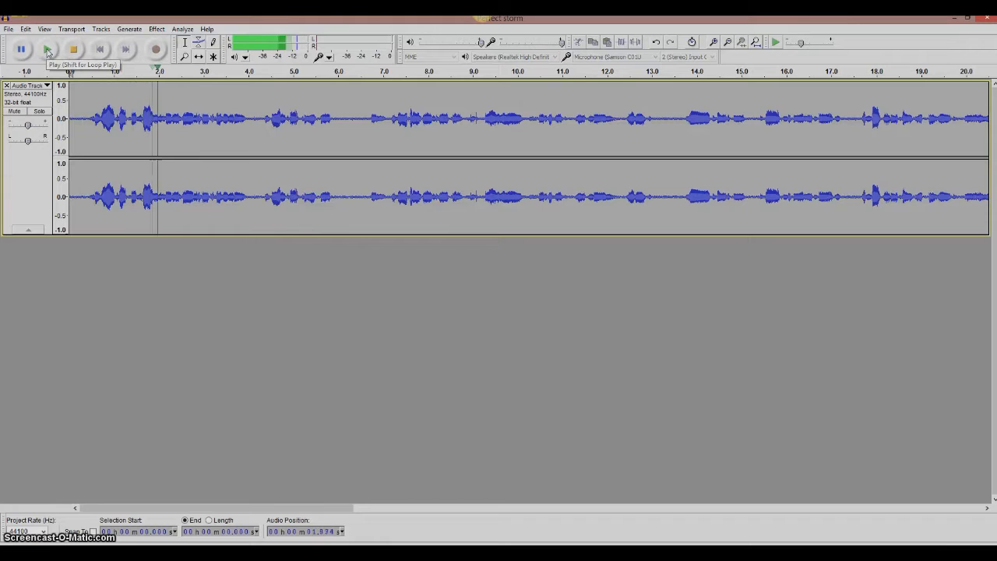
left_click(74, 50)
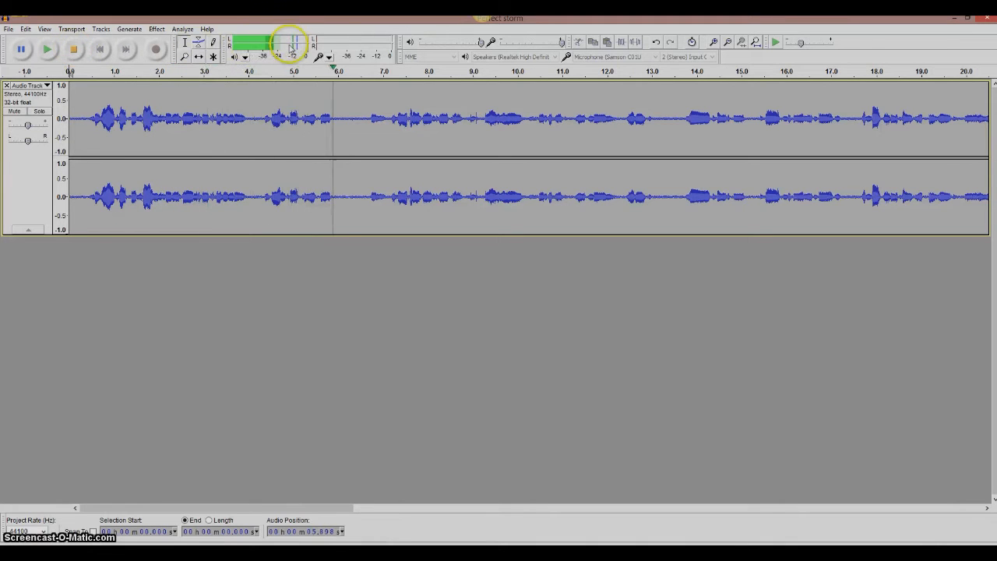
left_click(74, 49)
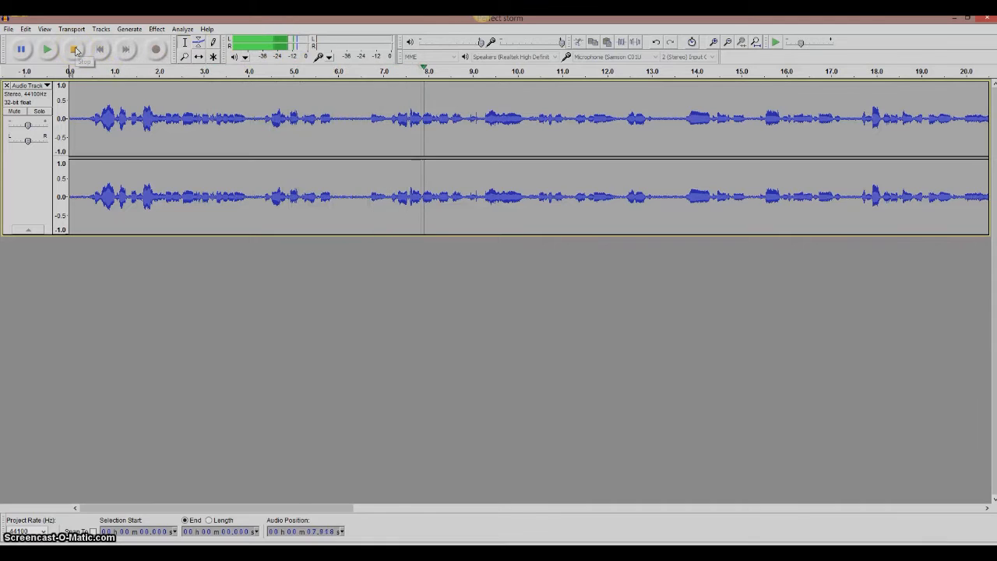
left_click(75, 50)
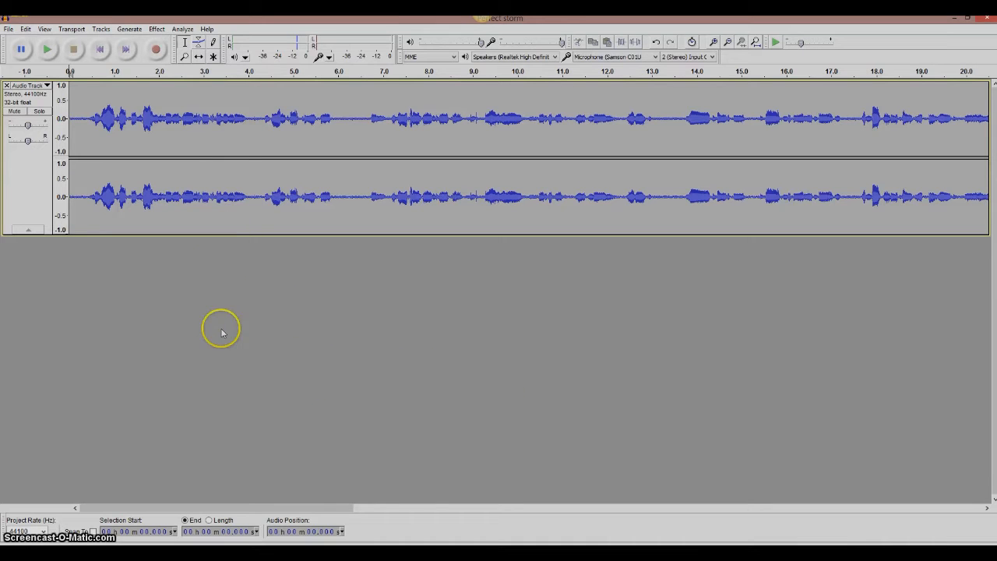
Step: Start importing an audio file and browse to the Music library
left_click(8, 29)
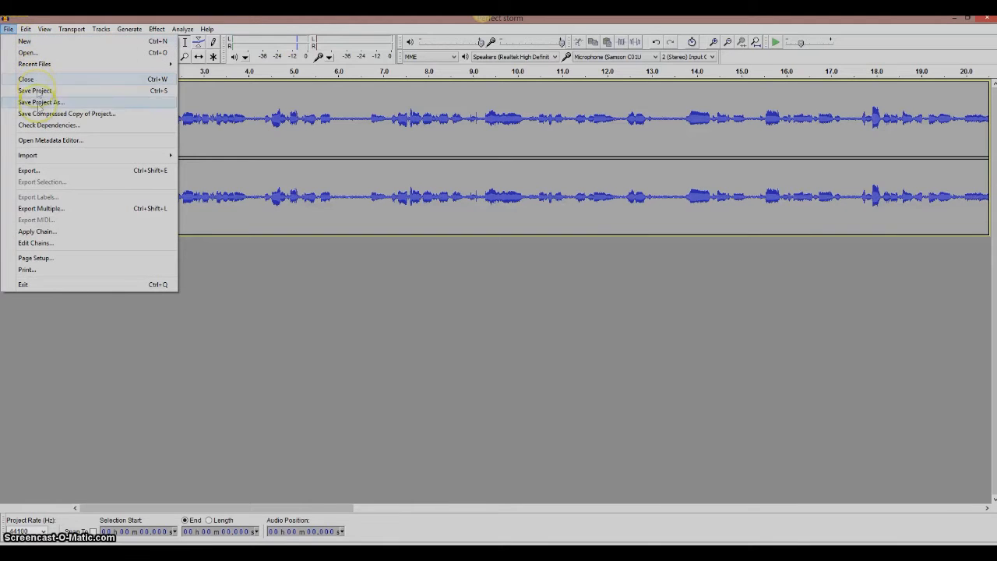
mouse_move(33, 154)
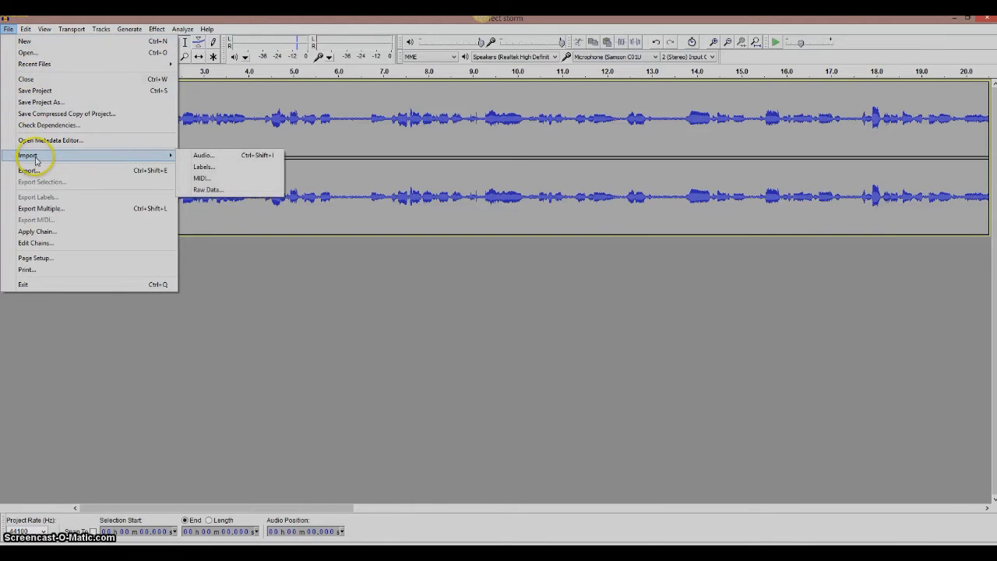
left_click(202, 155)
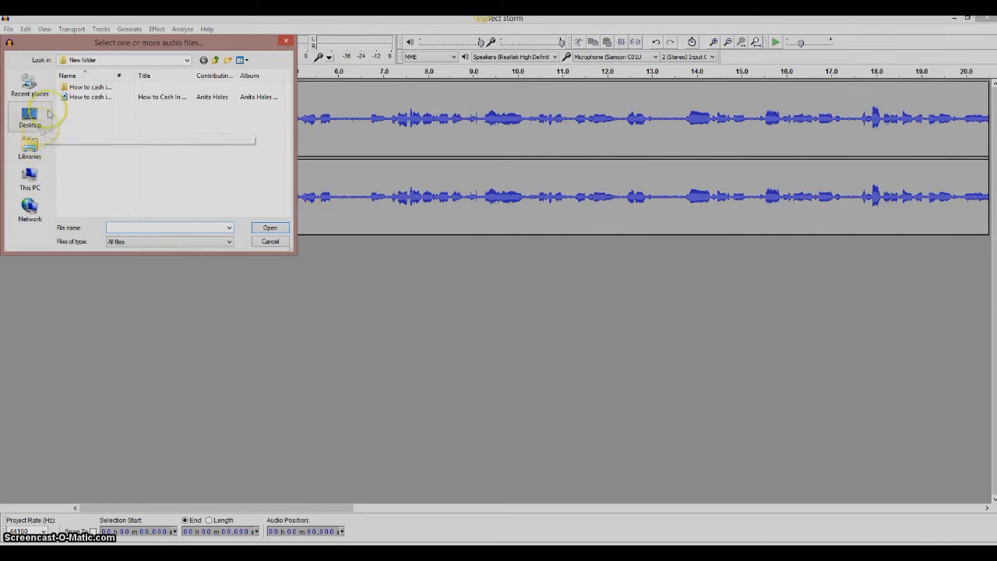
left_click(36, 147)
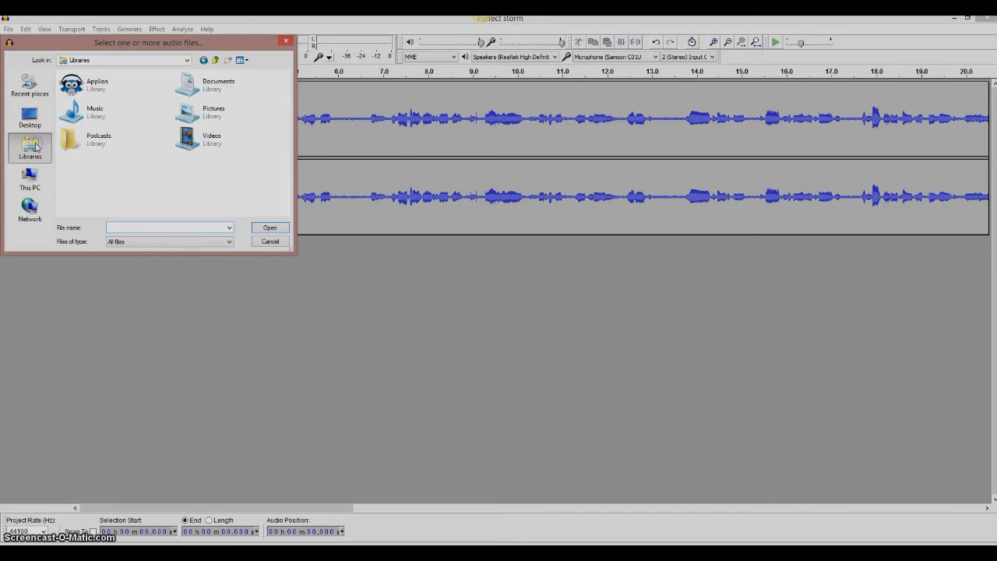
double_click(89, 113)
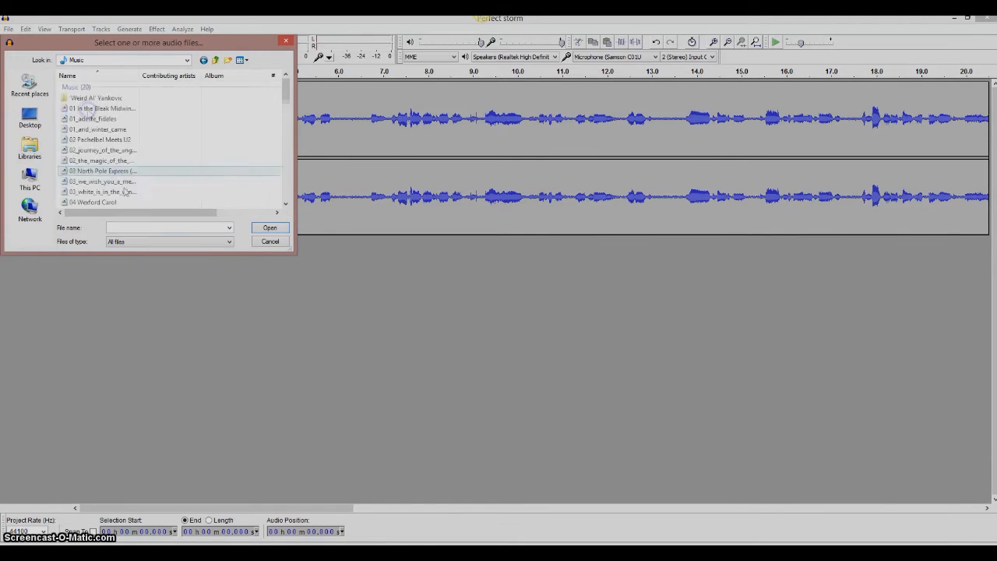
Step: Find the Royalty Free Clips folder among the music folders and open it
left_click_drag(287, 84, 285, 139)
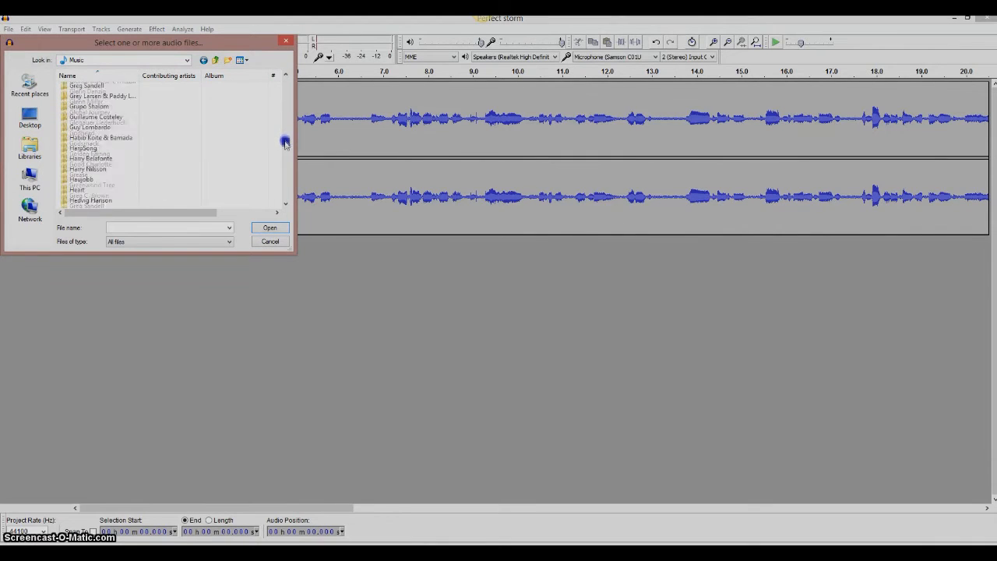
left_click_drag(286, 158, 286, 159)
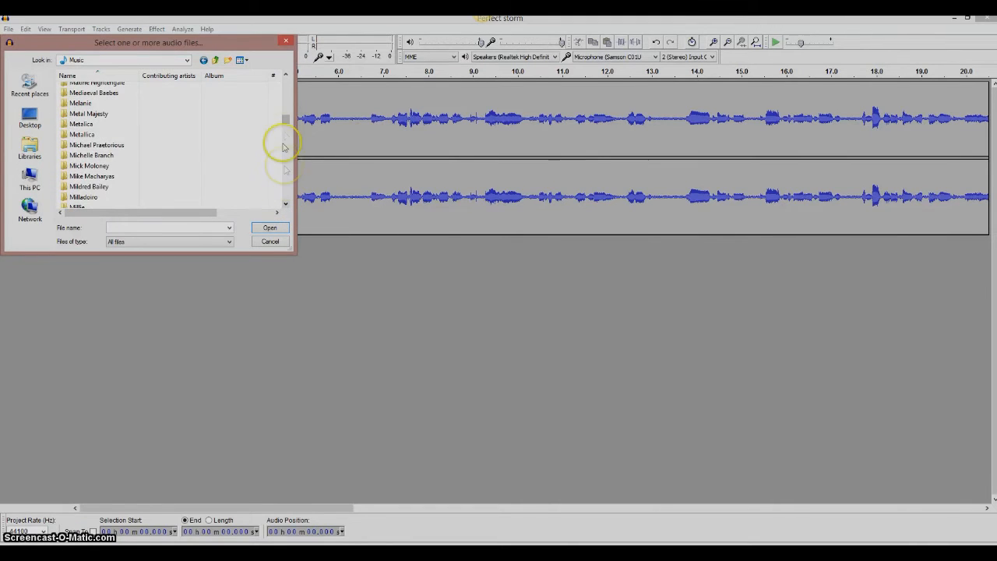
left_click_drag(284, 122, 285, 133)
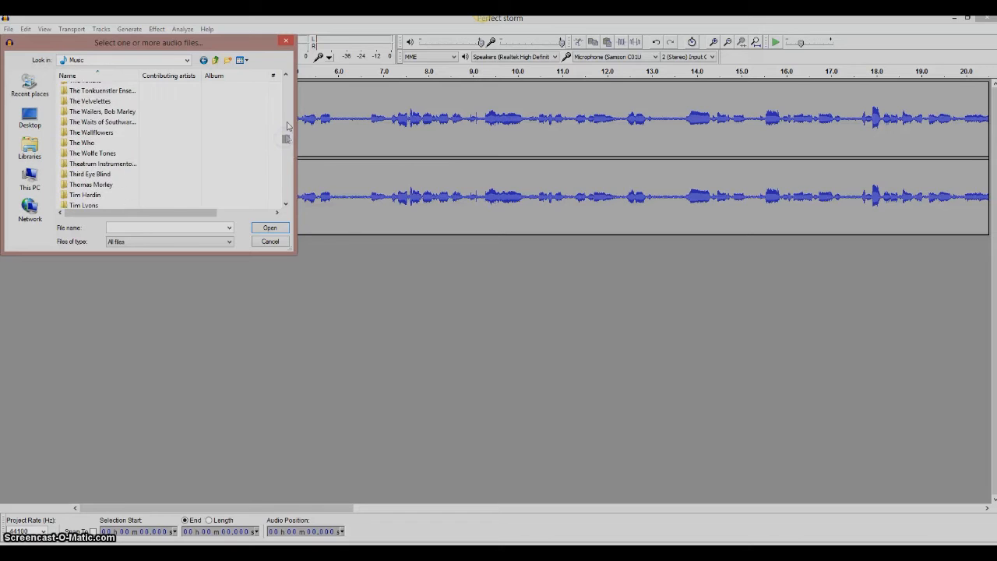
left_click(285, 203)
left_click(285, 75)
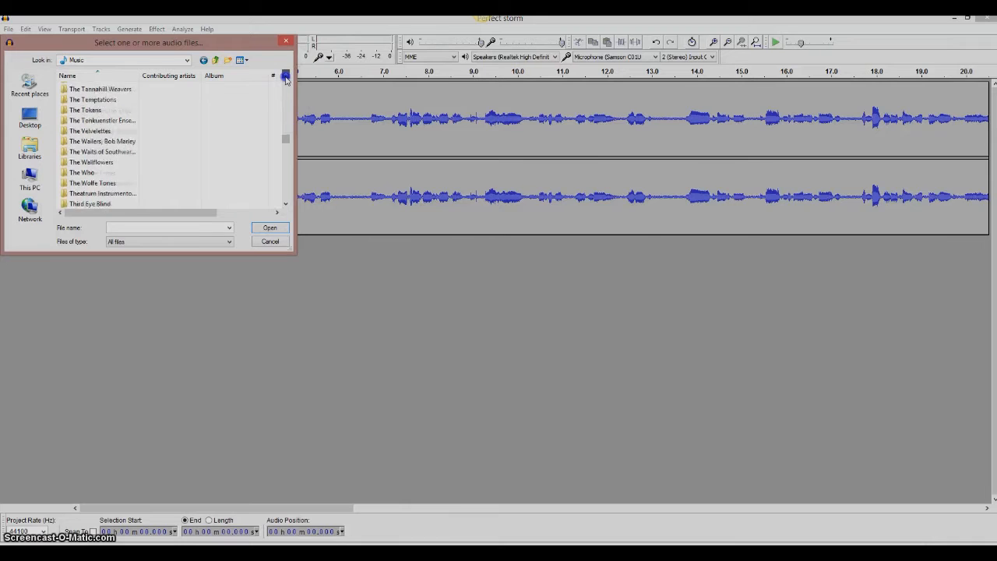
left_click(286, 76)
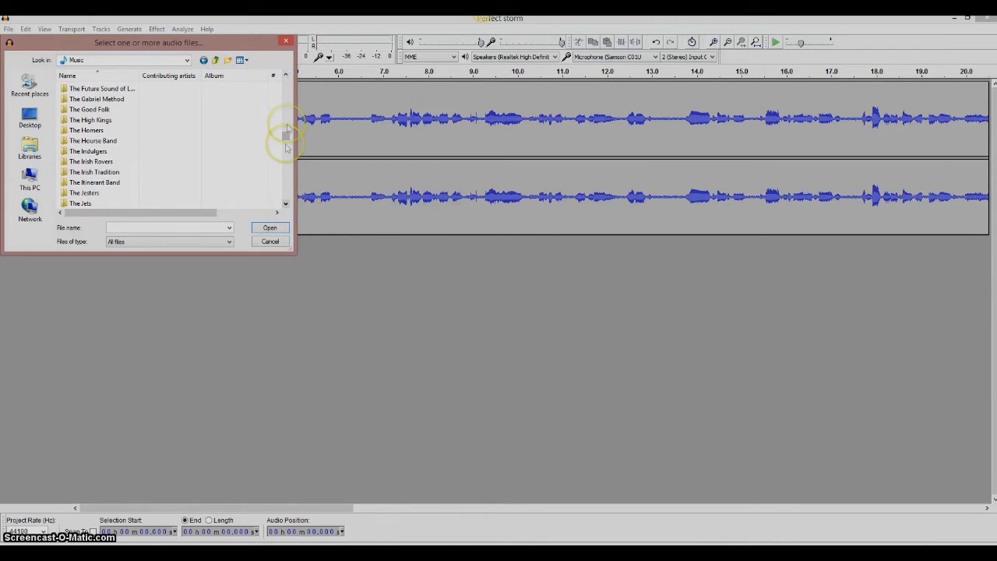
left_click_drag(286, 137, 286, 97)
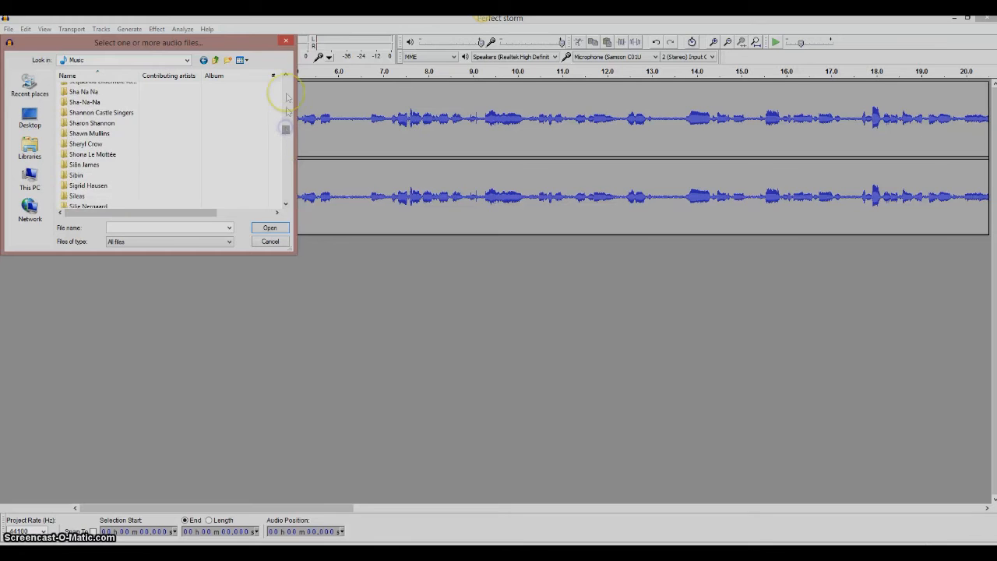
left_click(286, 76)
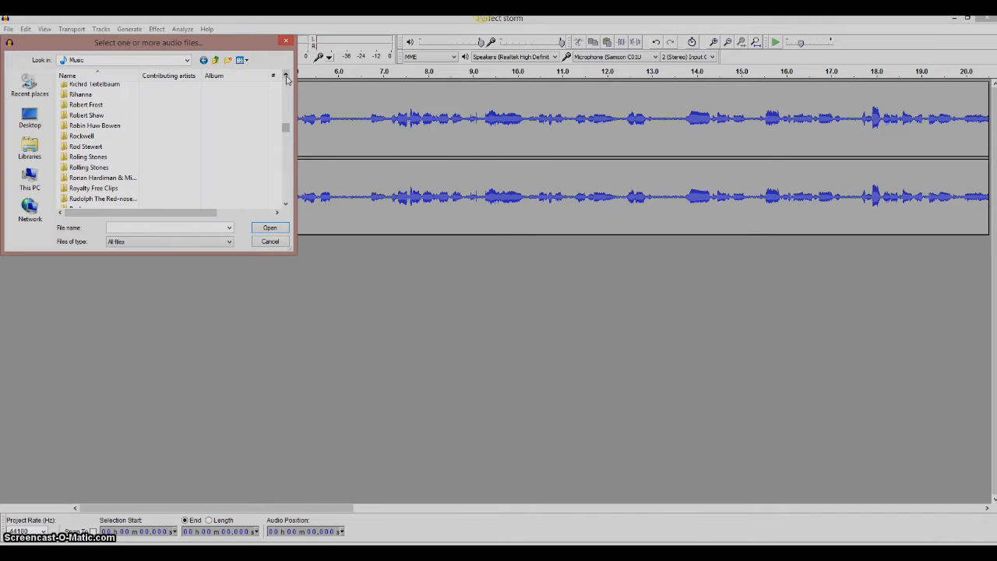
left_click(88, 188)
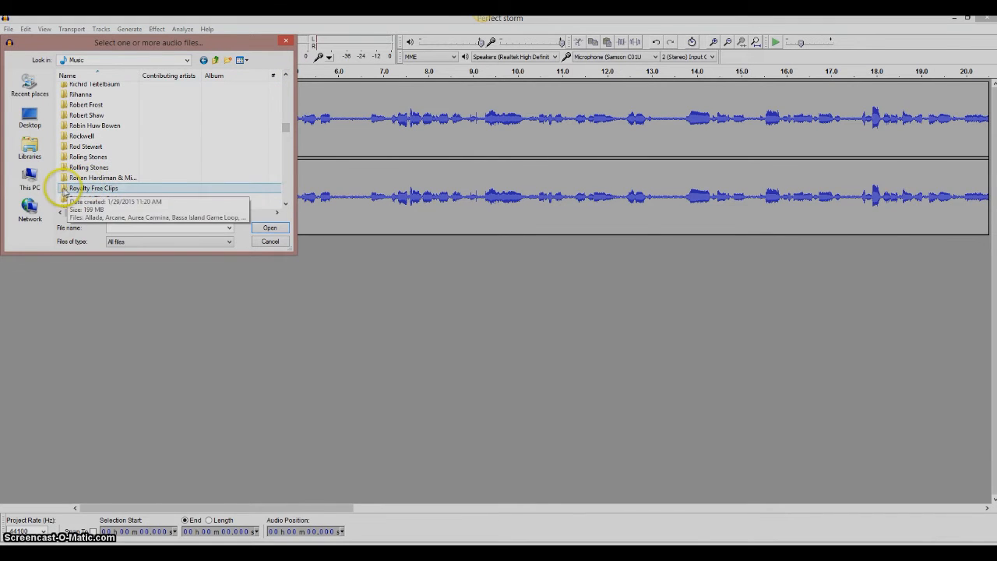
double_click(67, 188)
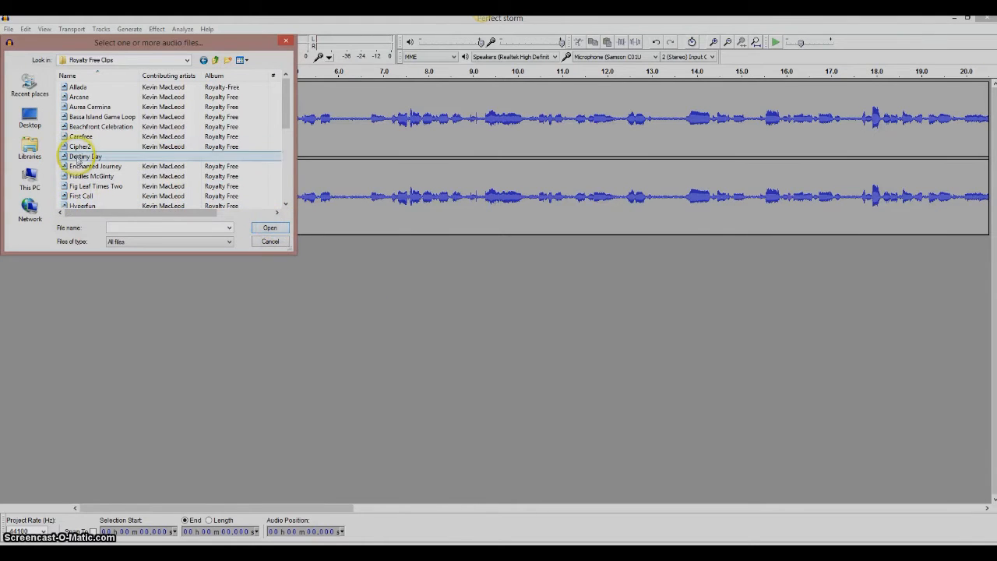
Step: Import the Hyperfun clip into the project as a second track
left_click(285, 205)
left_click(286, 205)
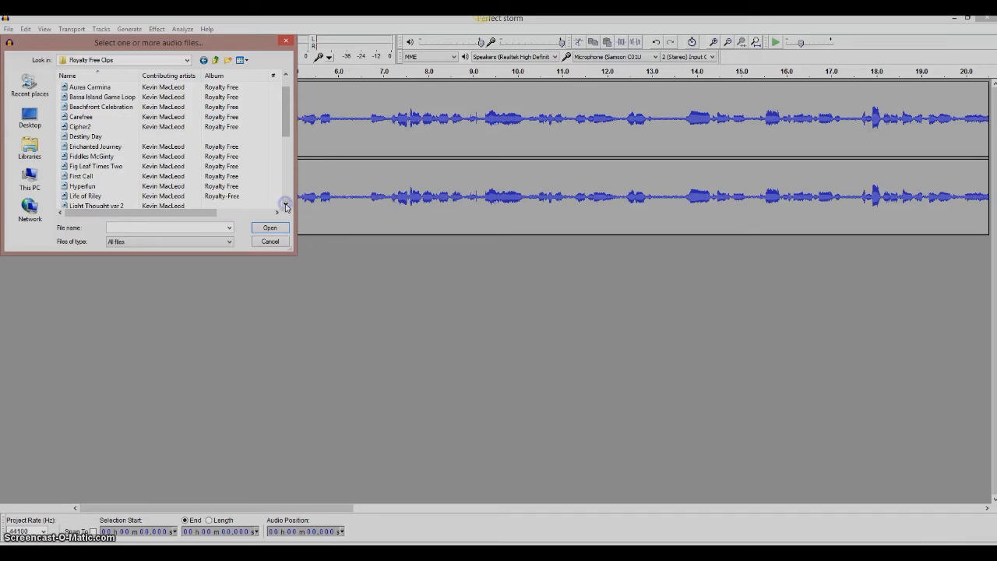
left_click(285, 205)
left_click(285, 205)
left_click(286, 205)
left_click(286, 205)
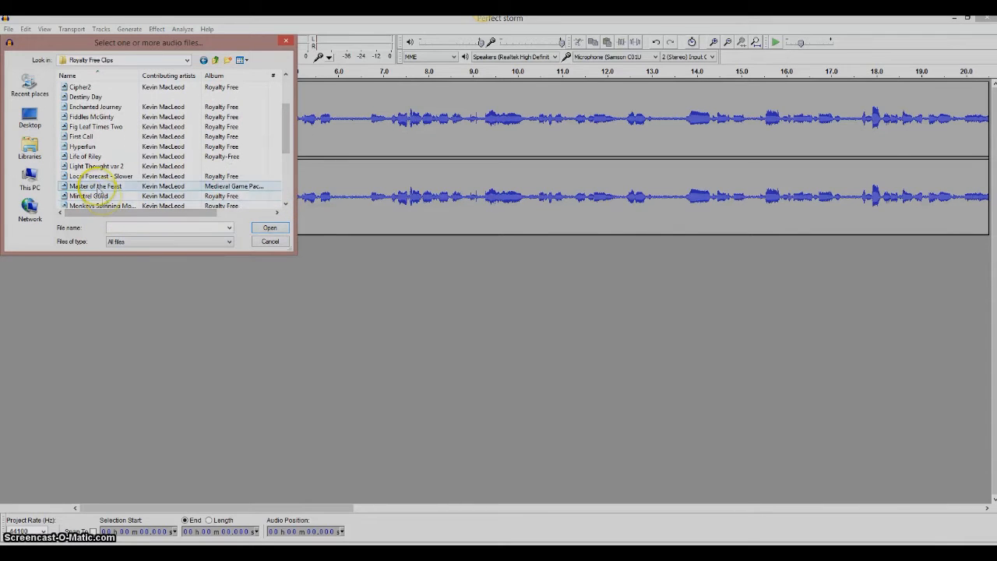
left_click(90, 147)
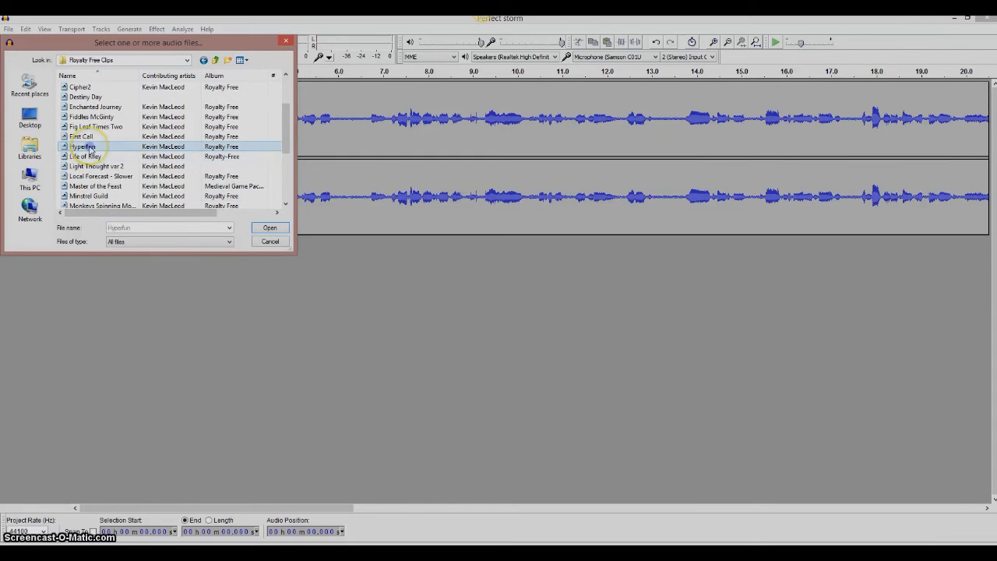
left_click(270, 228)
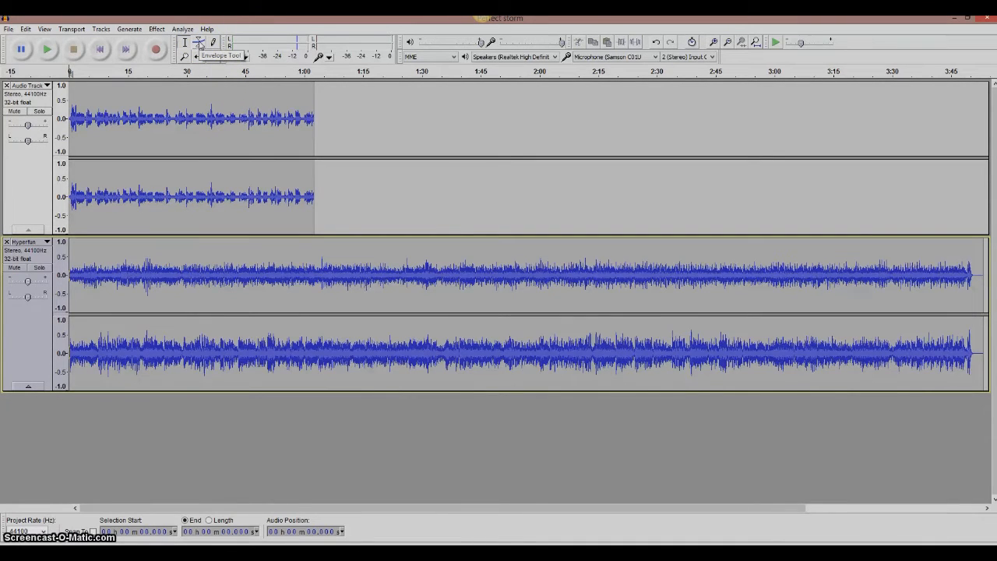
Step: Lower the volume of the entire Hyperfun track to about 0.2 with the Envelope tool
left_click(199, 43)
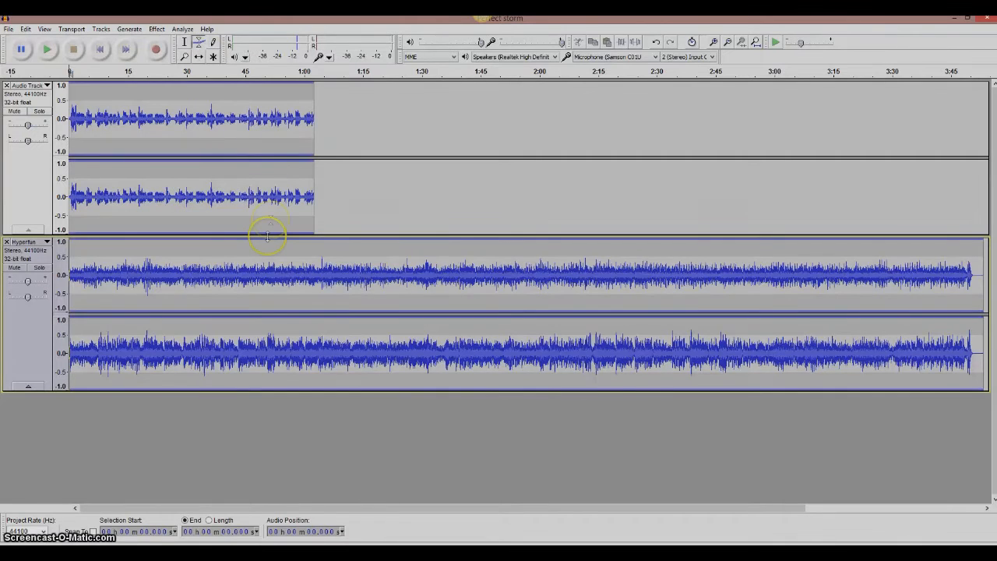
left_click_drag(295, 238, 296, 265)
left_click_drag(296, 264, 296, 268)
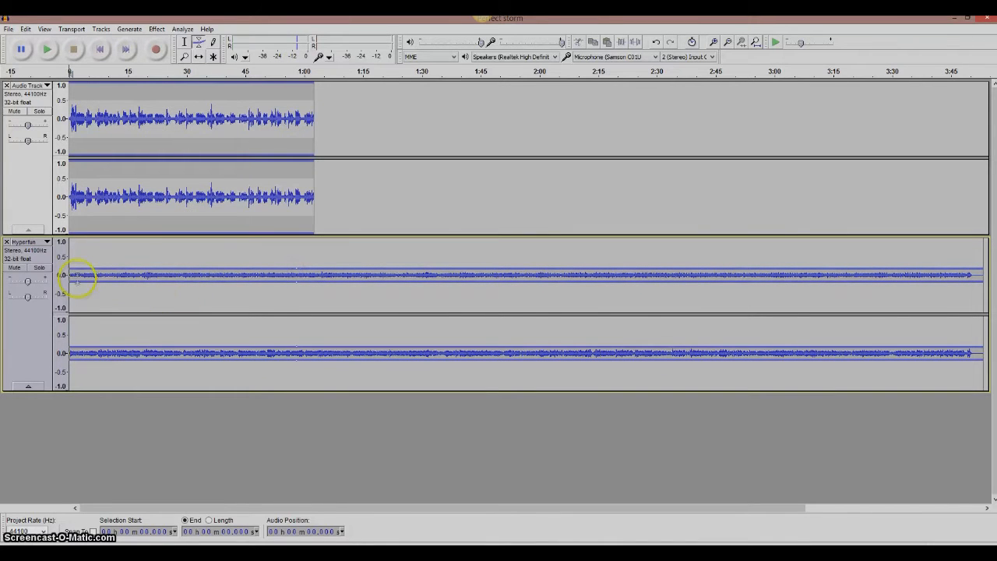
Step: Shape the Hyperfun envelope from full volume at the start down by about 12 seconds, and back to full from about 3:38 to the end
left_click_drag(98, 267, 98, 267)
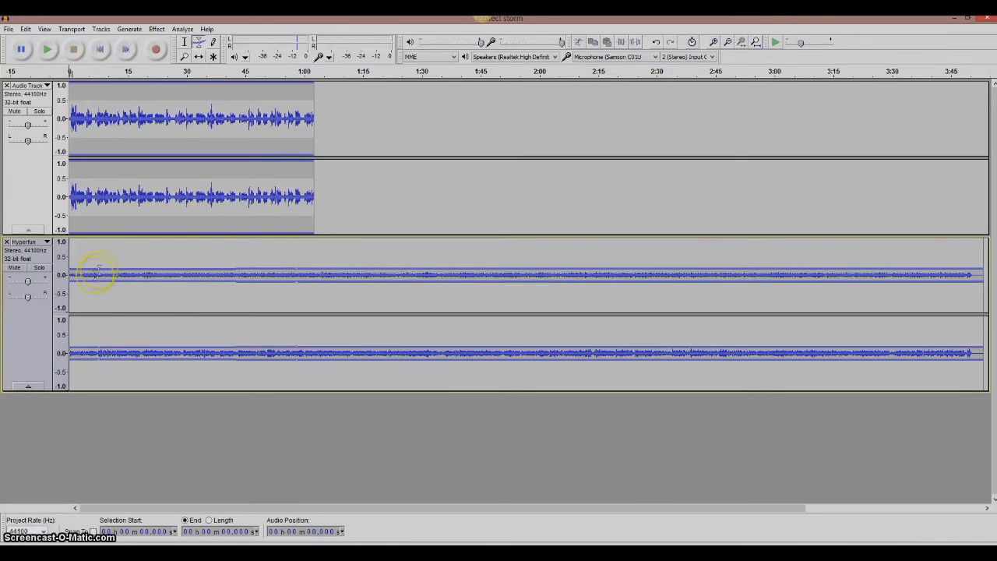
left_click_drag(70, 270, 77, 239)
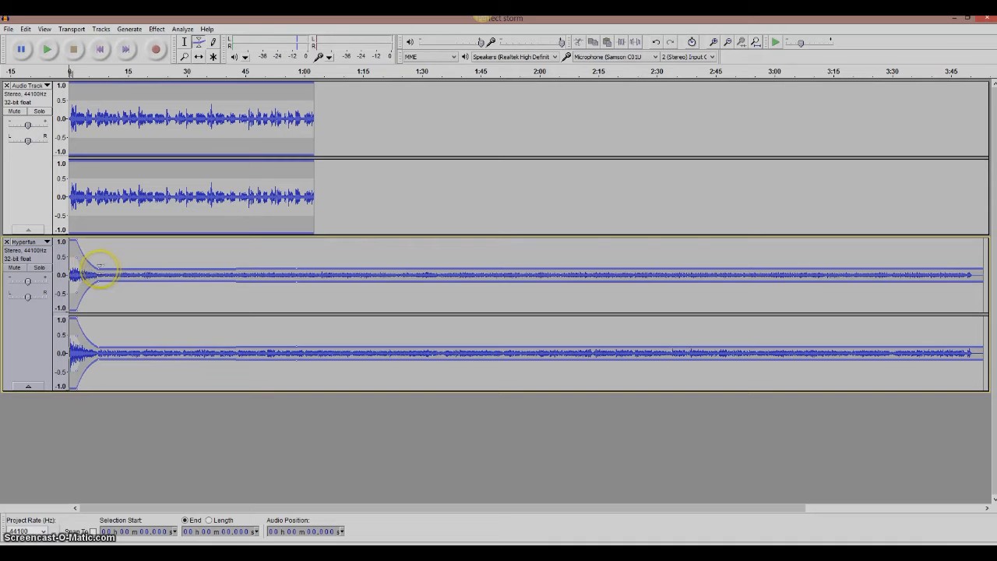
left_click_drag(99, 270, 115, 268)
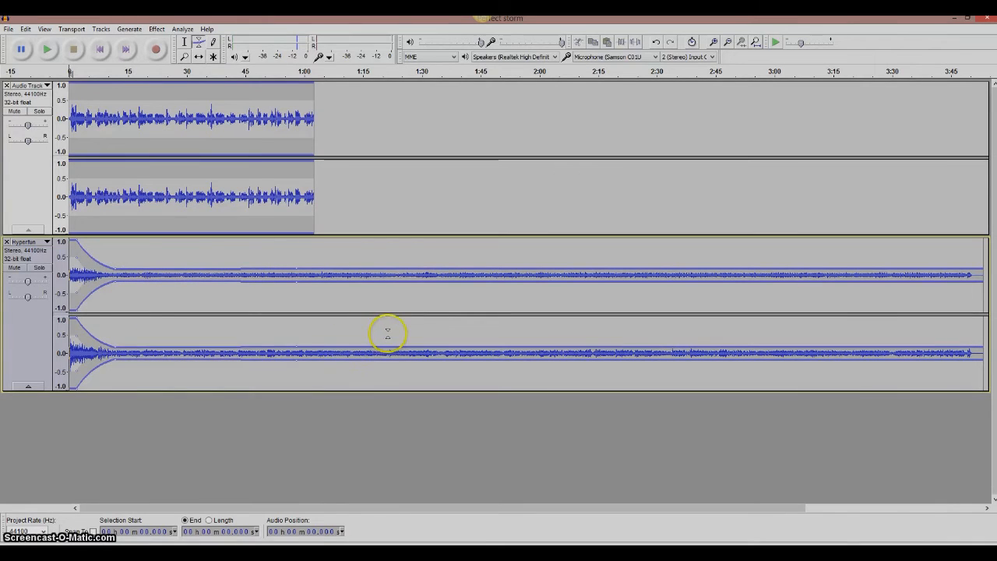
left_click(925, 269)
left_click_drag(978, 271, 975, 240)
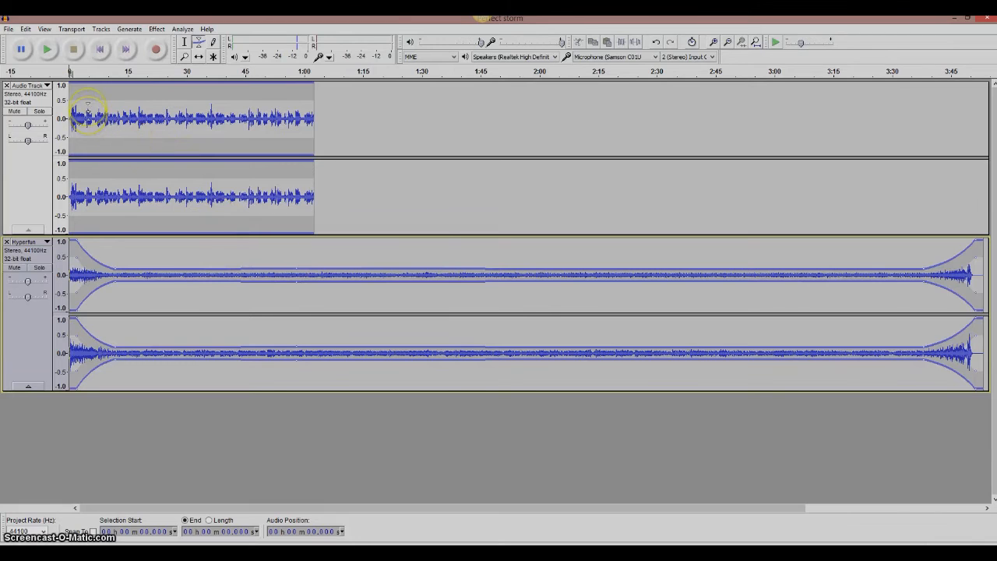
Step: Shift the voice track to start about 9 seconds in with the Time Shift tool, and play back the opening of the mix
left_click(200, 57)
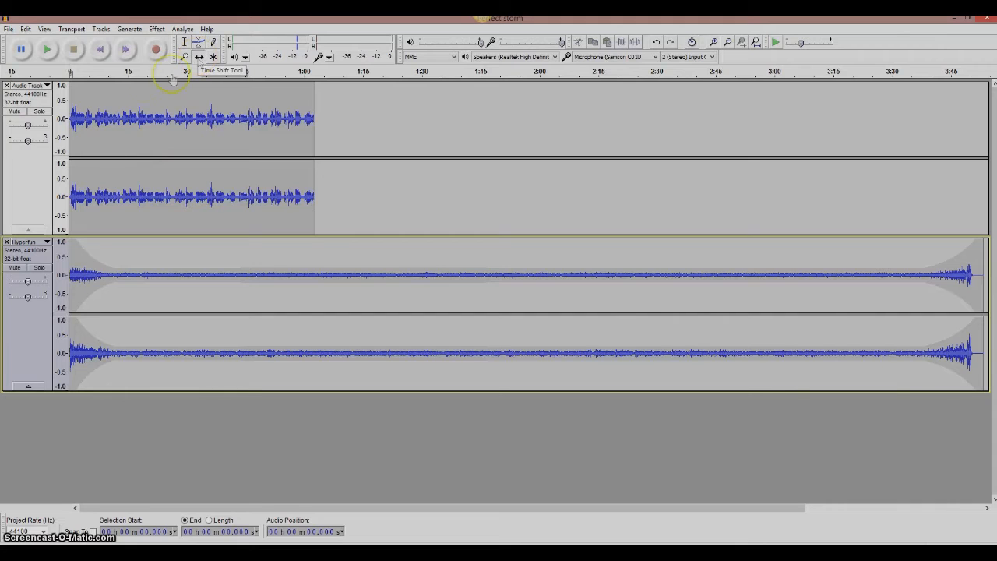
left_click_drag(95, 100, 131, 105)
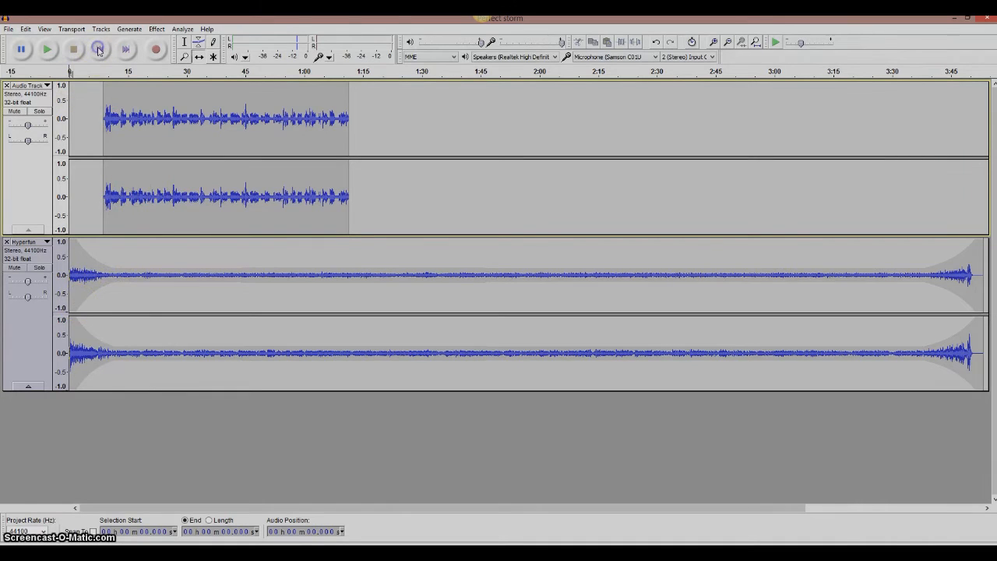
left_click(46, 49)
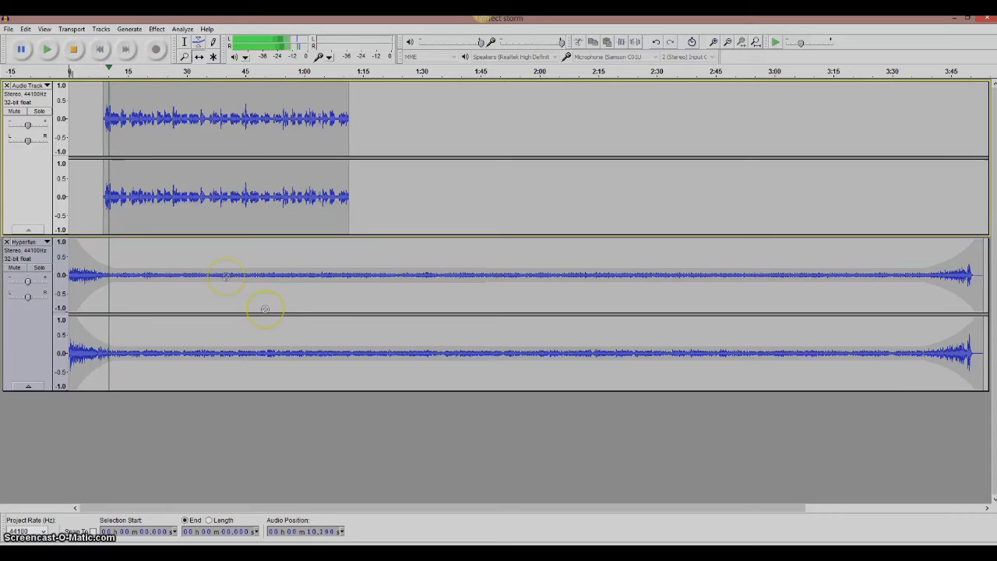
left_click(75, 52)
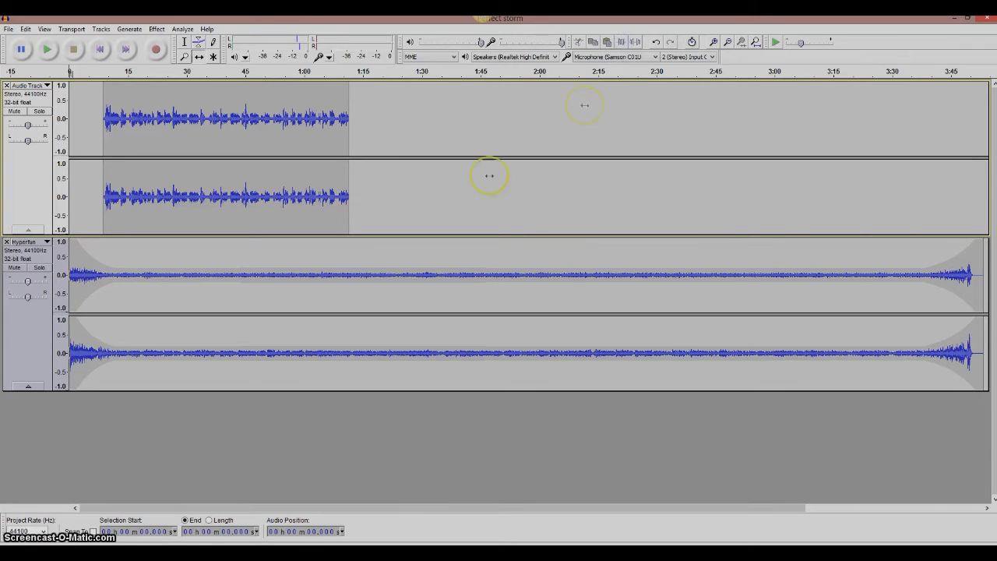
Step: Split the Hyperfun track at about 57.7 seconds and shift the part after the split about 4 seconds later
left_click(185, 41)
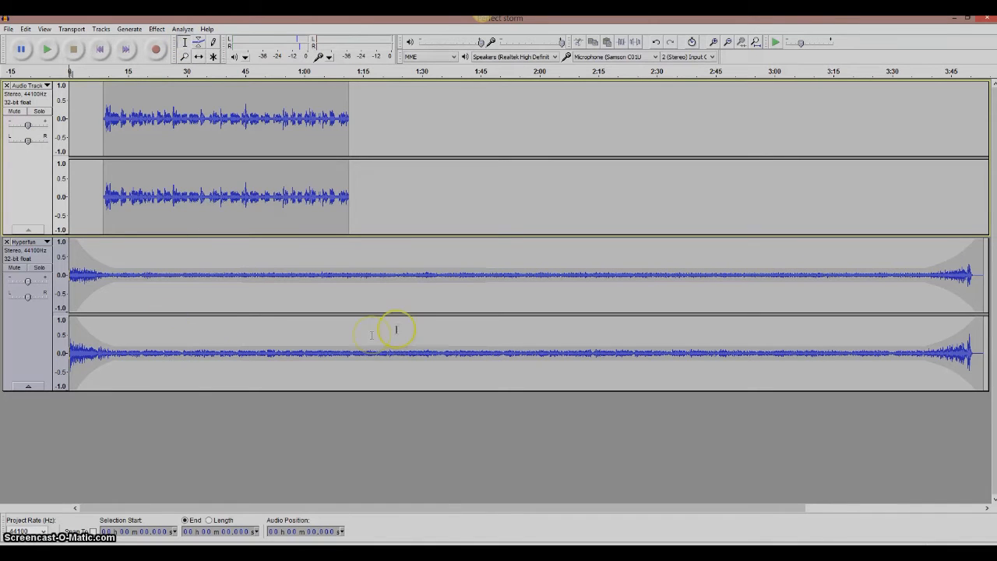
left_click(293, 274)
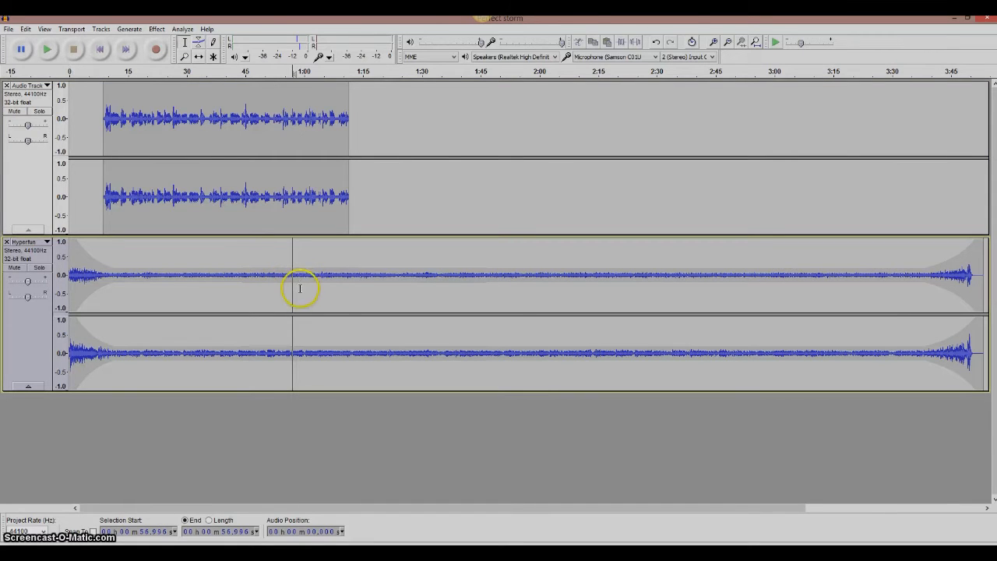
left_click(912, 274)
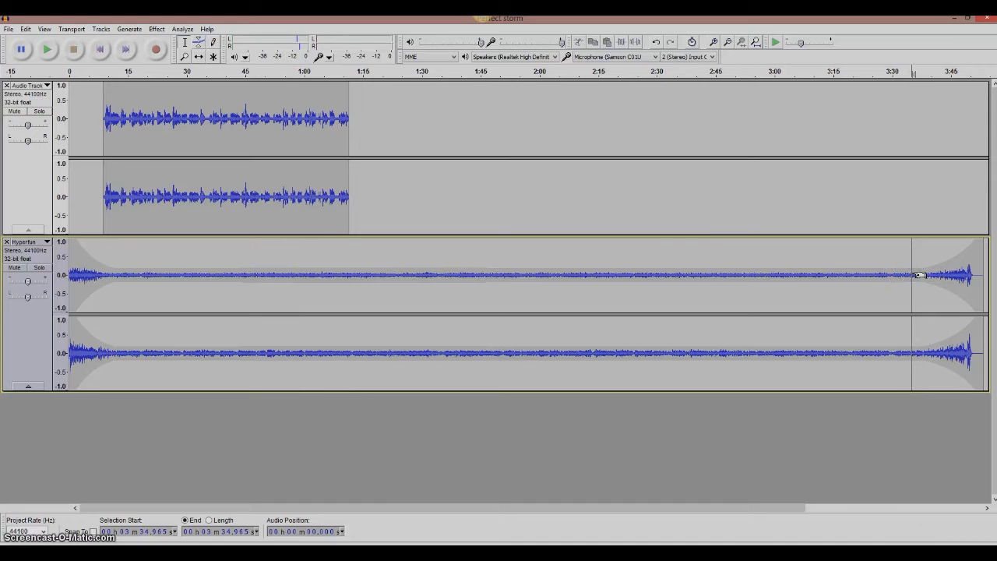
left_click(296, 273)
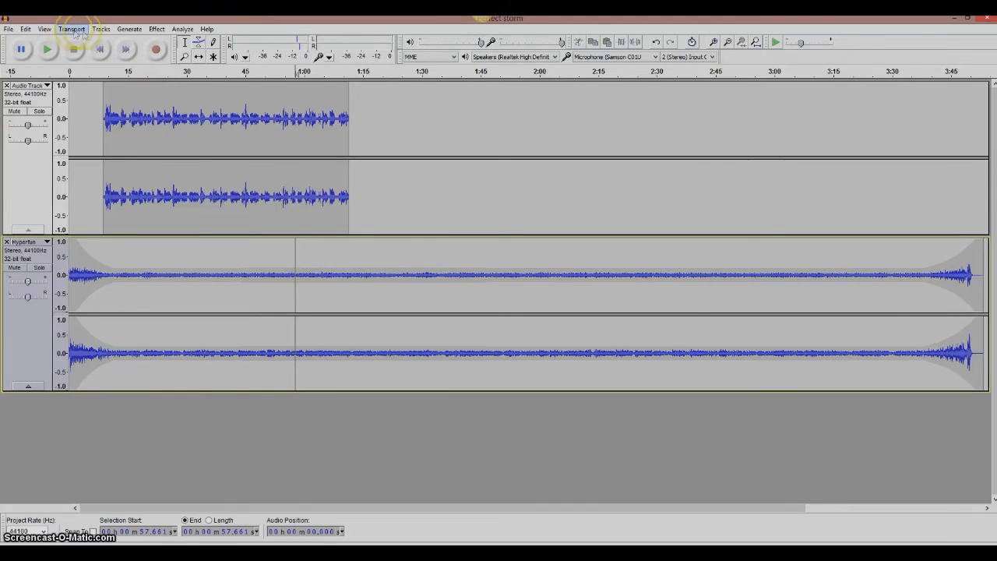
left_click(28, 29)
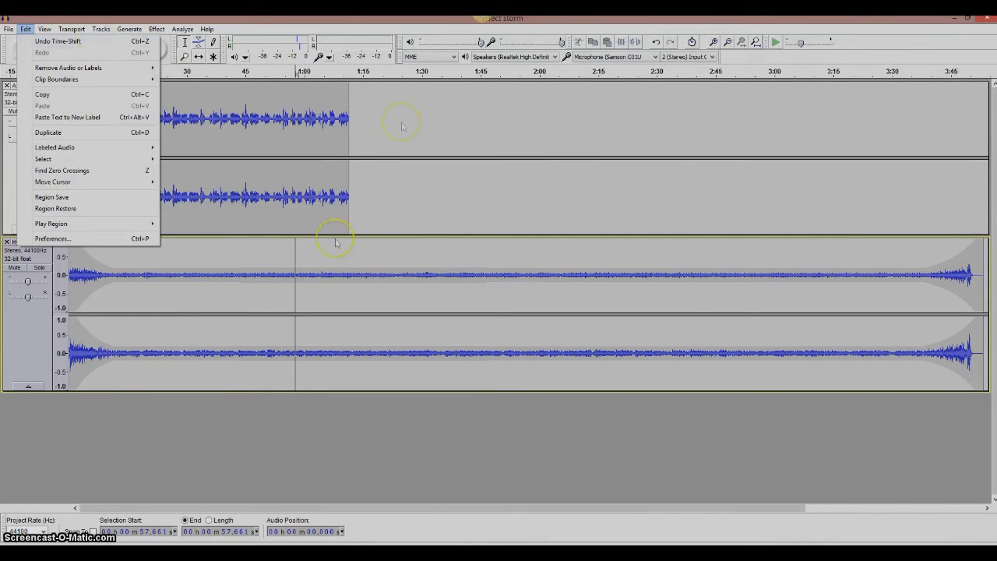
left_click(296, 275)
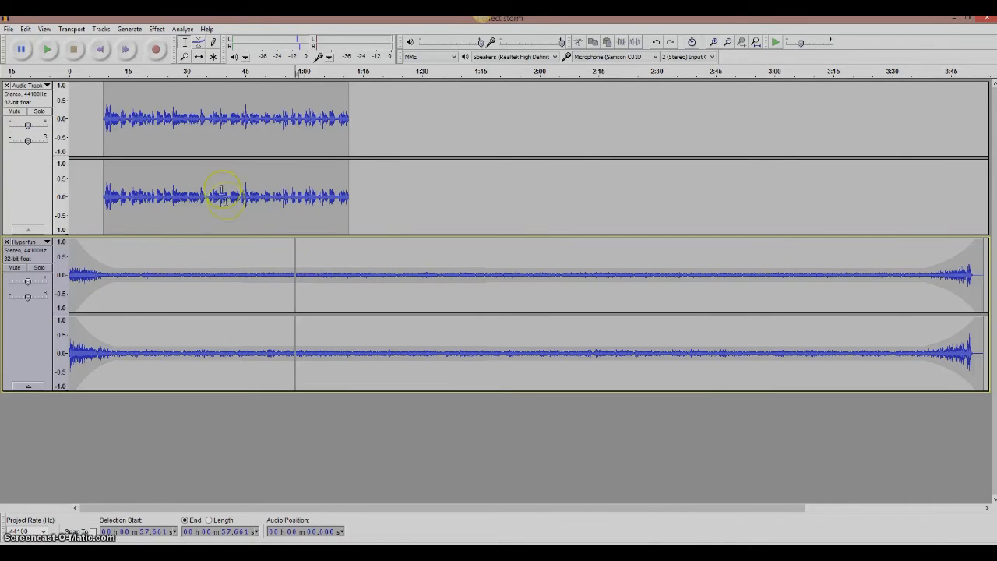
left_click(198, 56)
mouse_move(332, 256)
left_mouse_down()
mouse_move(438, 252)
mouse_move(351, 258)
left_mouse_up()
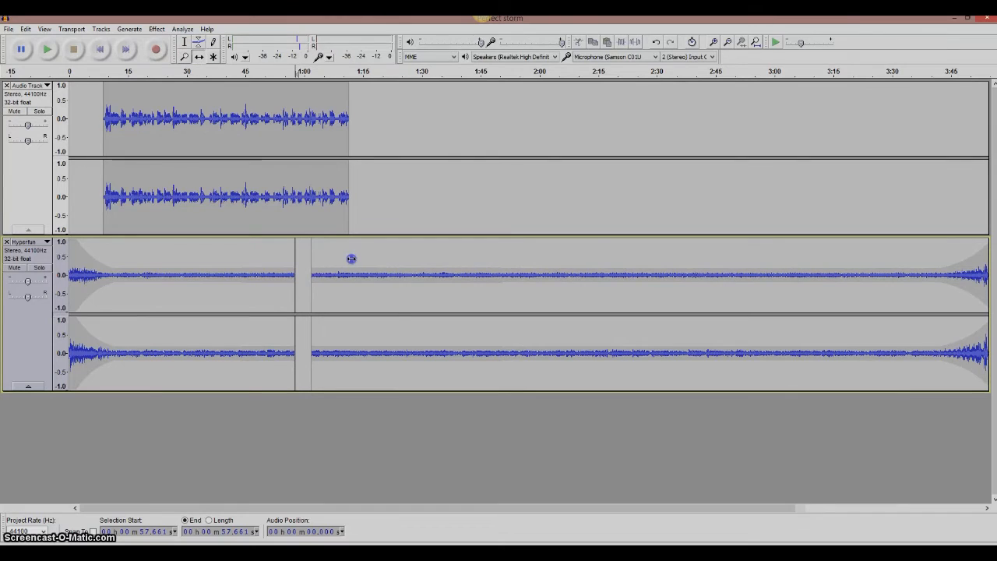
Step: Split the Hyperfun track at about 3:37.9 and shift its middle section about 2 seconds earlier to separate it from the ending
left_click(184, 42)
left_click(923, 274)
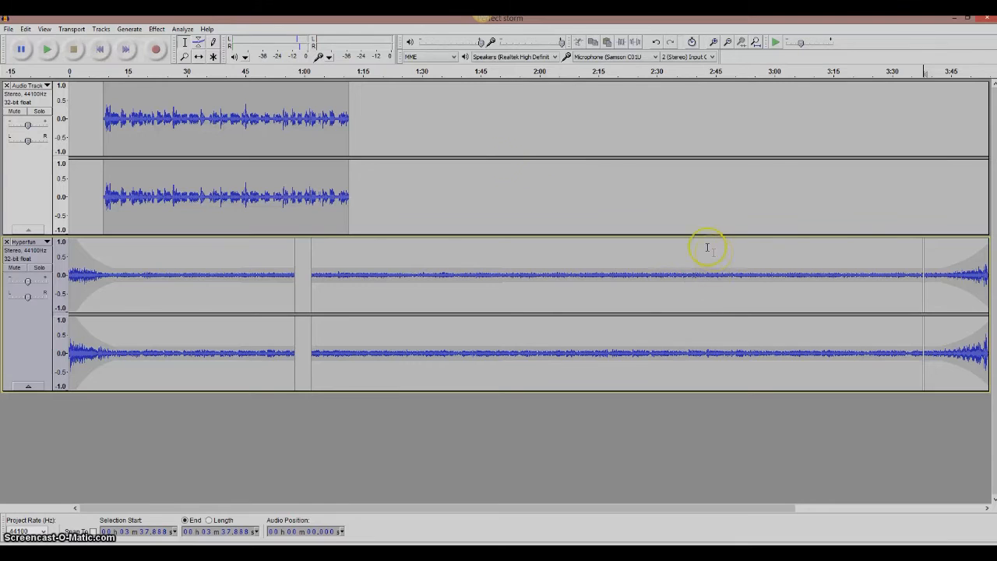
left_click(199, 56)
left_click_drag(634, 247, 626, 247)
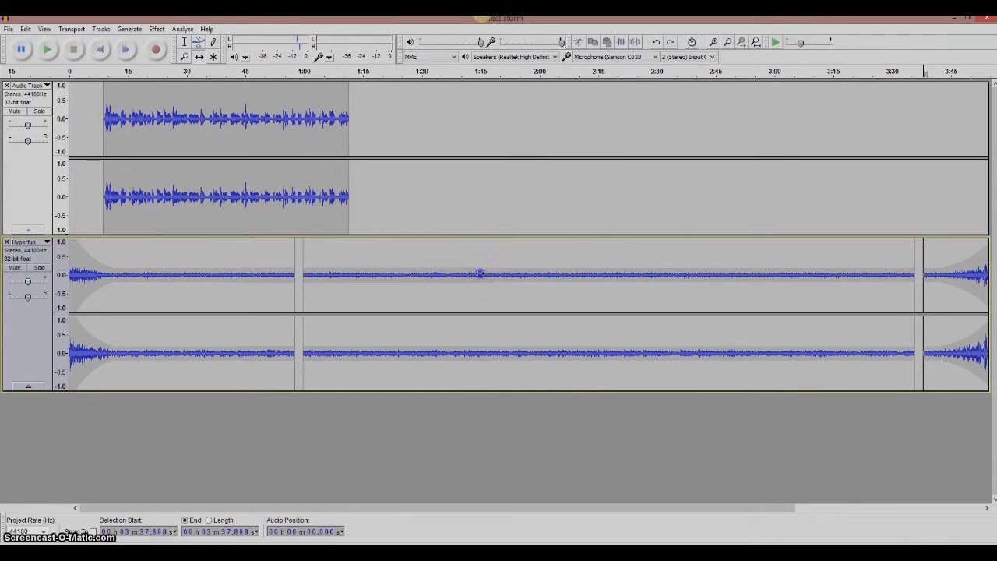
Step: Delete the entire middle section of the Hyperfun track, from about 59.8 seconds to 3:35.8
left_click(184, 41)
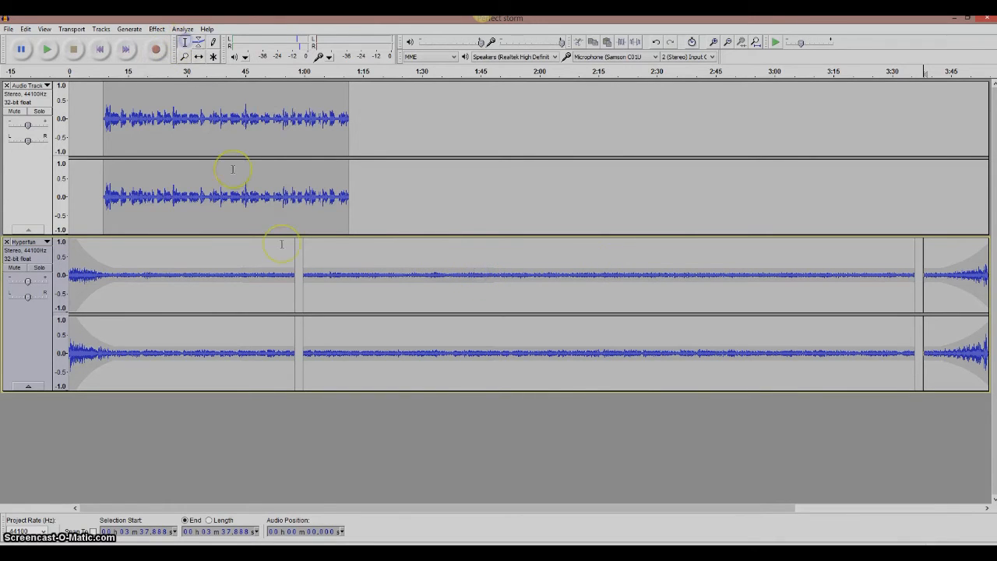
left_click_drag(307, 268, 901, 281)
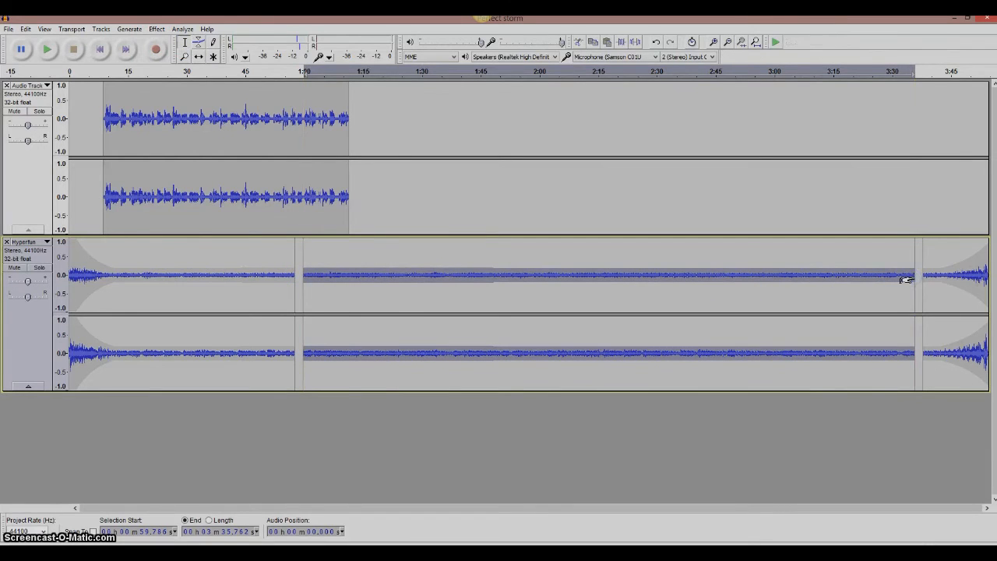
key("Delete")
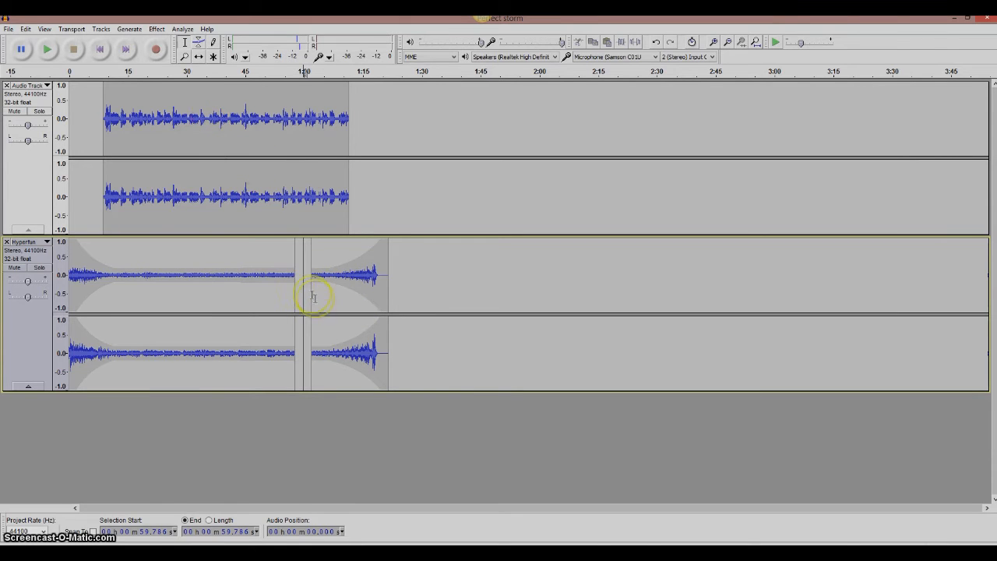
Step: Shift the Hyperfun ending against the opening part at about 57.7 seconds, and move the voice track about 2 seconds earlier
left_click(198, 57)
left_click_drag(331, 249, 317, 248)
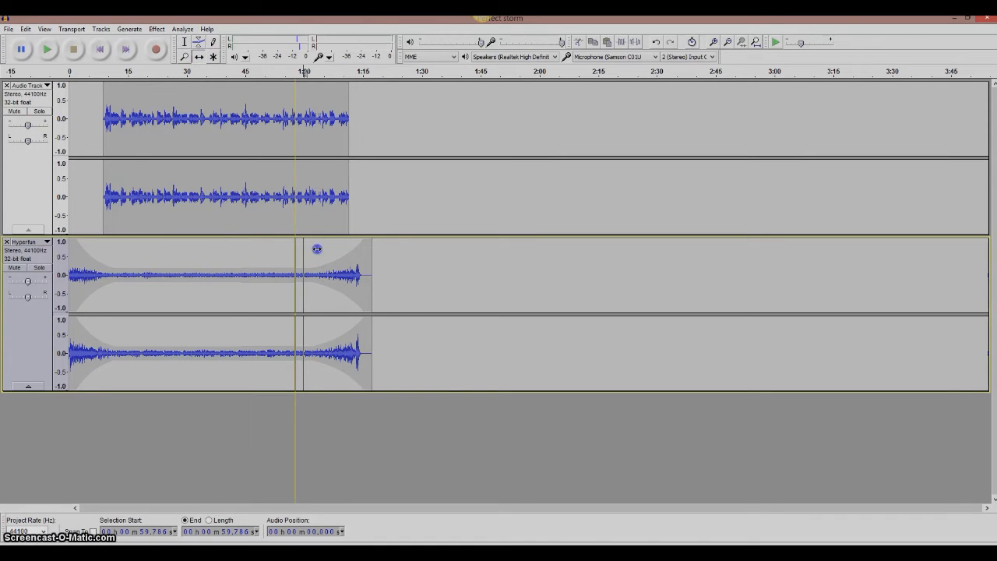
left_click_drag(252, 148, 244, 144)
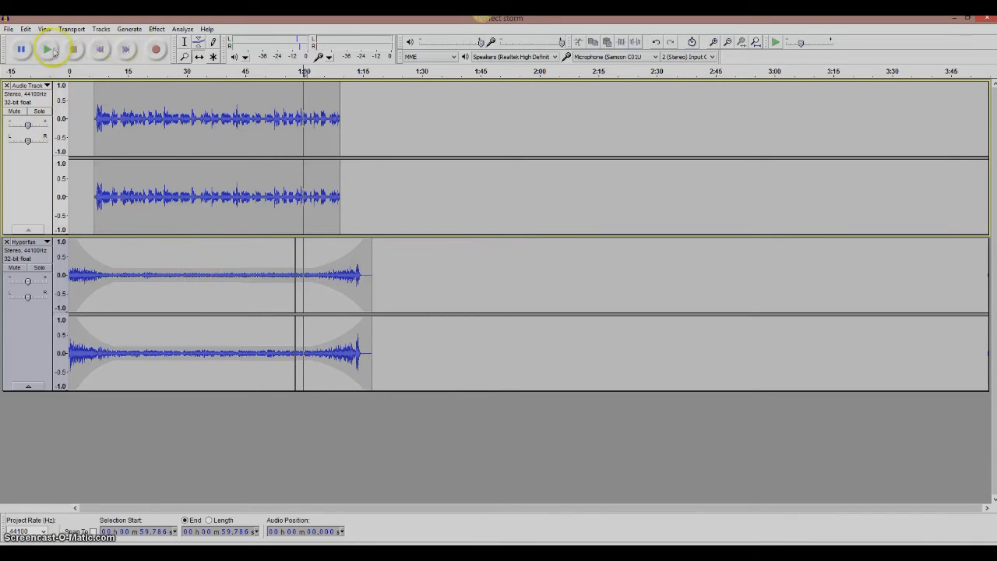
Step: Play back the mix from about 47.6 seconds, and delete the silent tail of the Hyperfun track from about 1:14.8 to 1:17.3
left_click(257, 268)
left_click(47, 51)
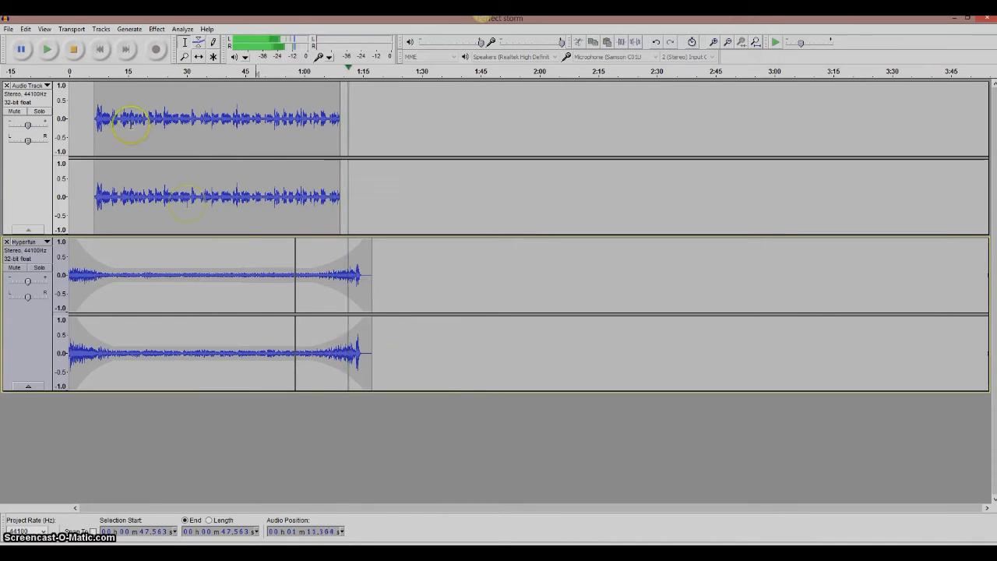
left_click(74, 49)
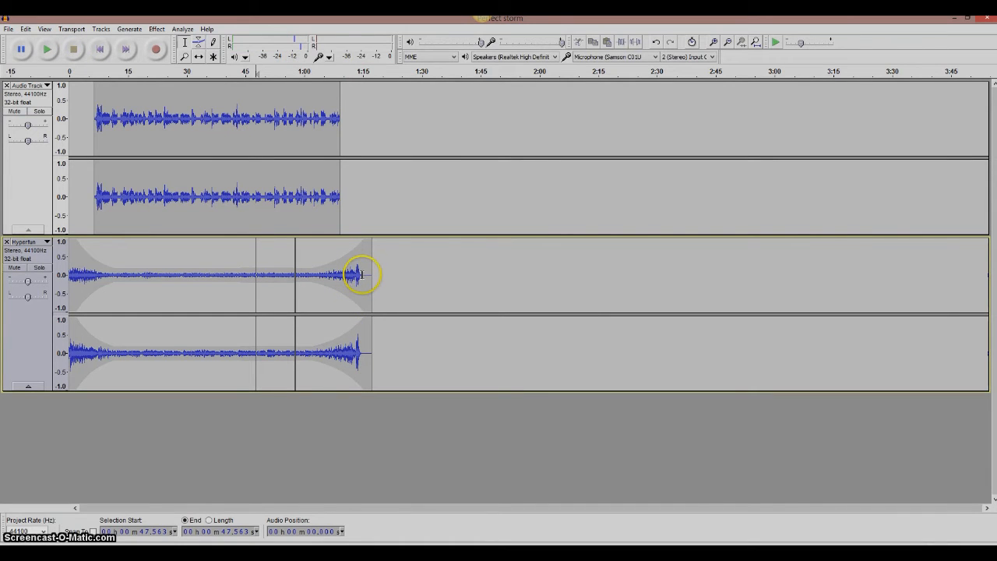
left_click_drag(362, 274, 373, 277)
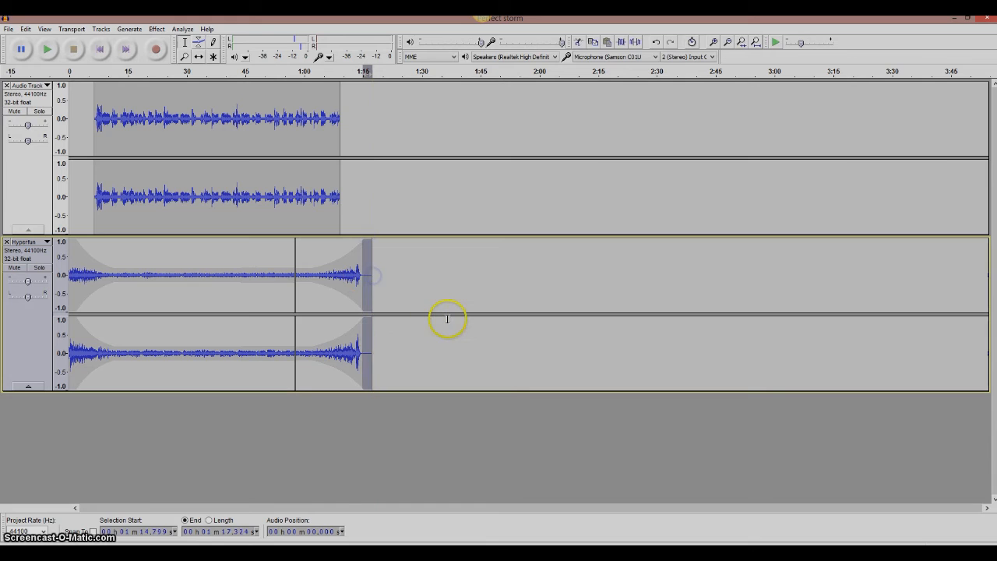
key("Delete")
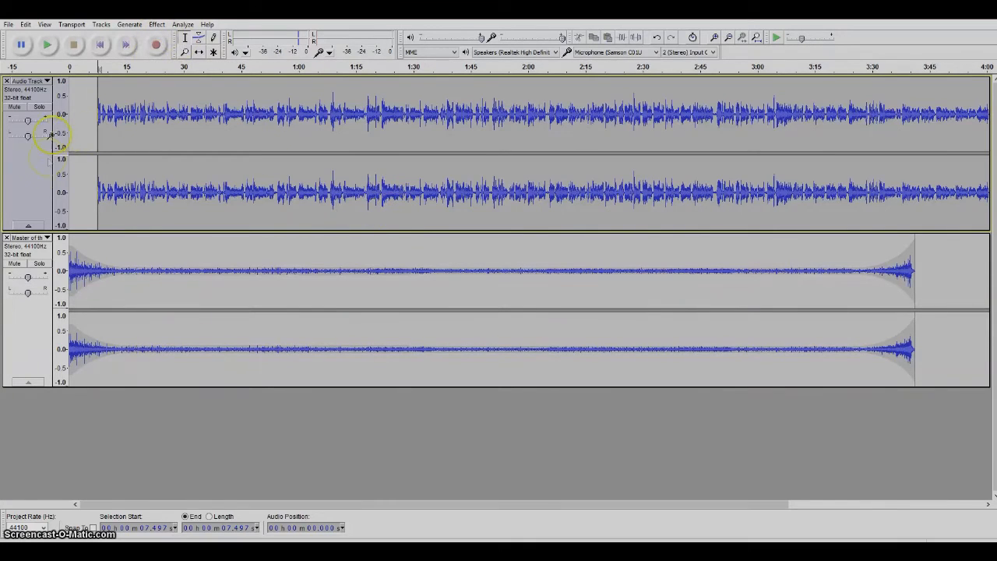
Step: Speed up the whole voice track by about 6 percent with the Change Tempo effect
left_click(29, 165)
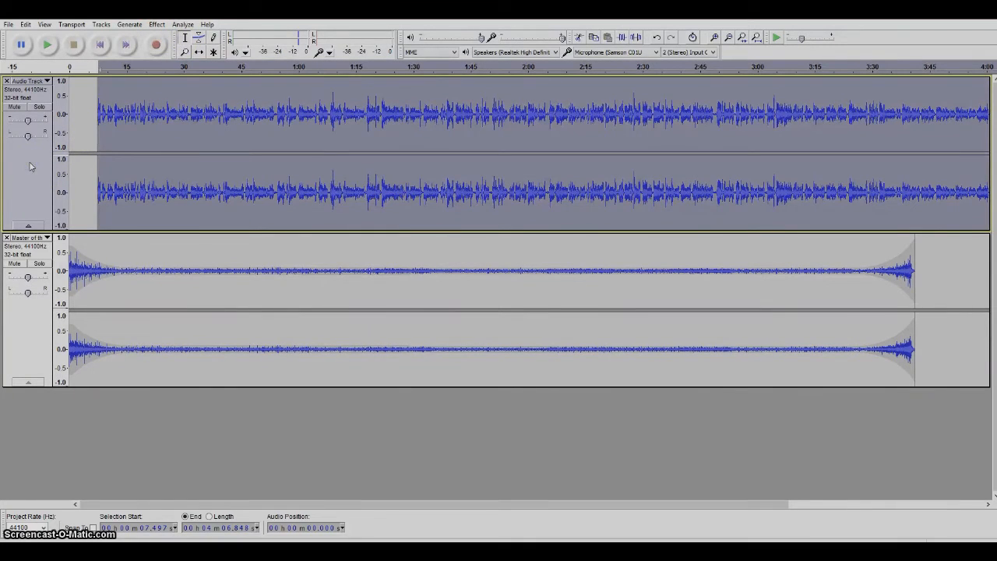
left_click(157, 26)
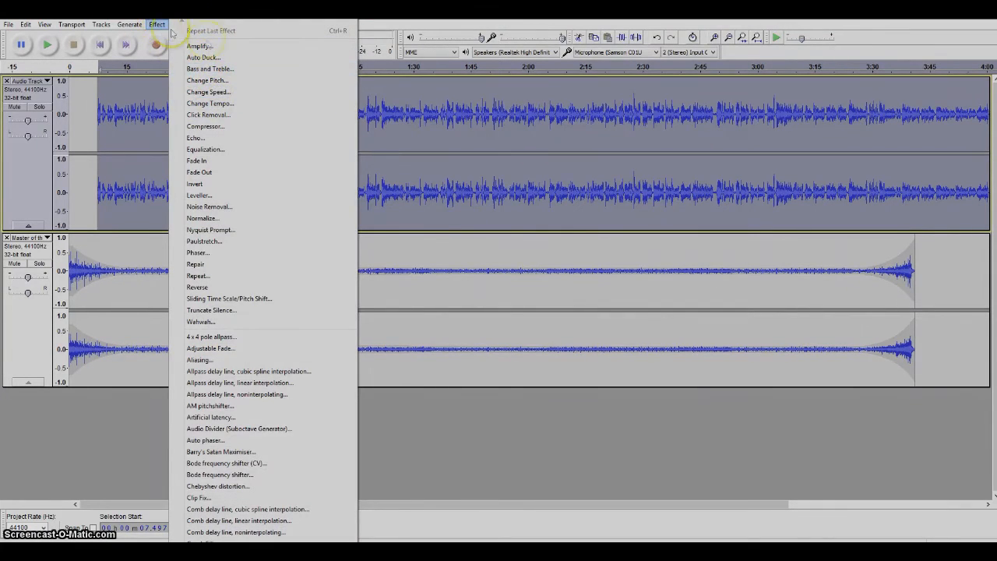
left_click(209, 104)
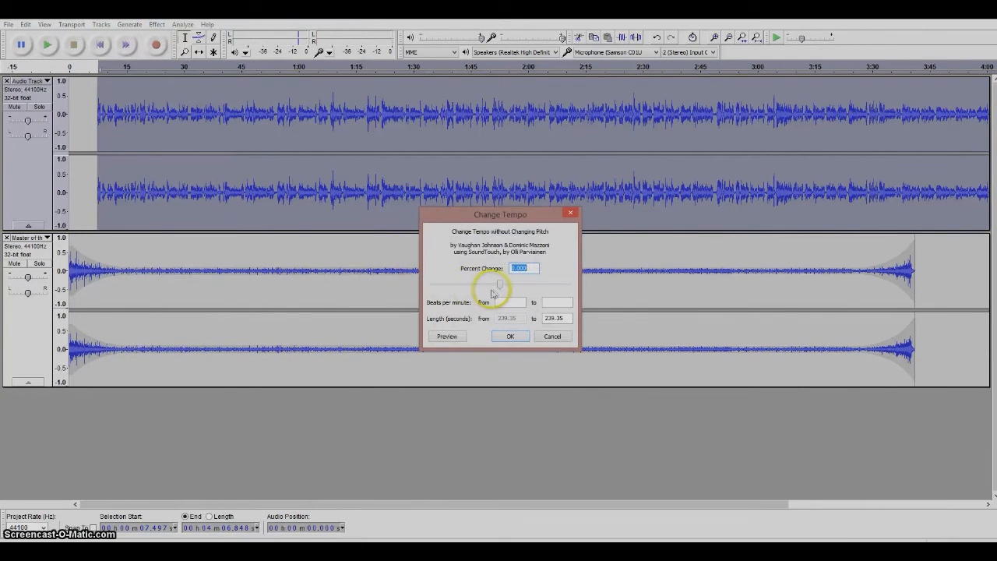
left_click_drag(501, 288, 504, 288)
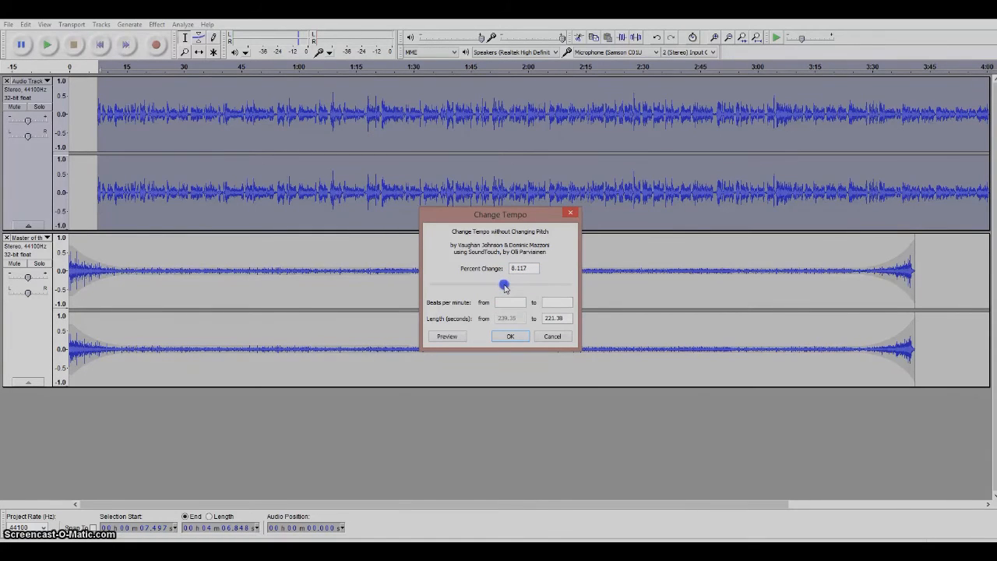
left_click(511, 335)
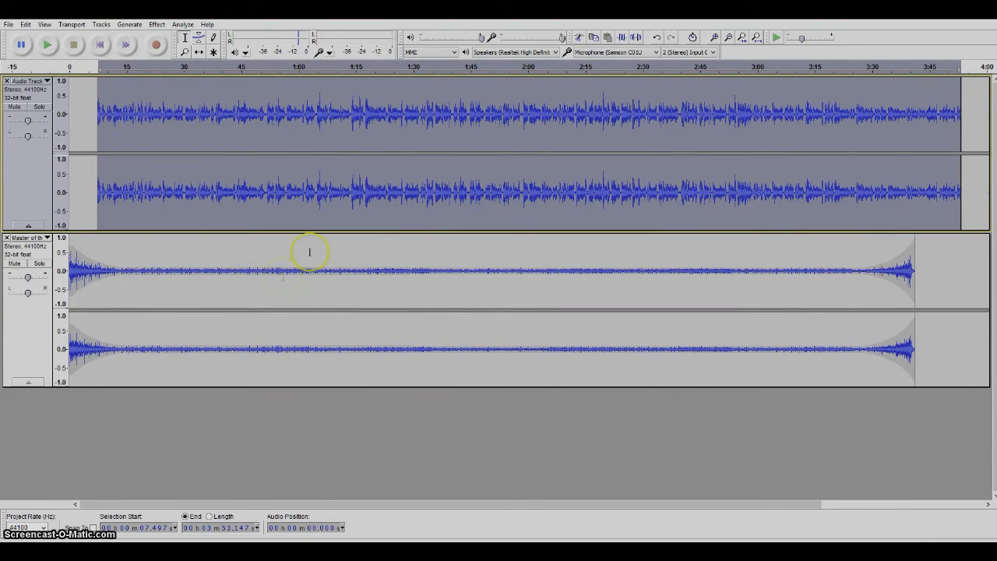
Step: Slow down the whole background music track with the Change Tempo effect at -7 percent, and activate the Envelope tool
left_click(38, 319)
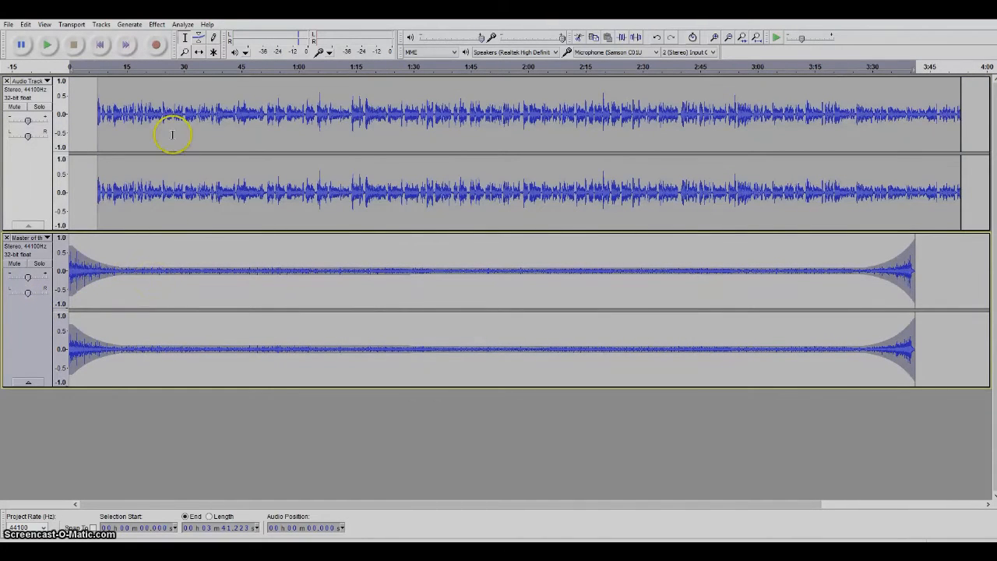
left_click(157, 25)
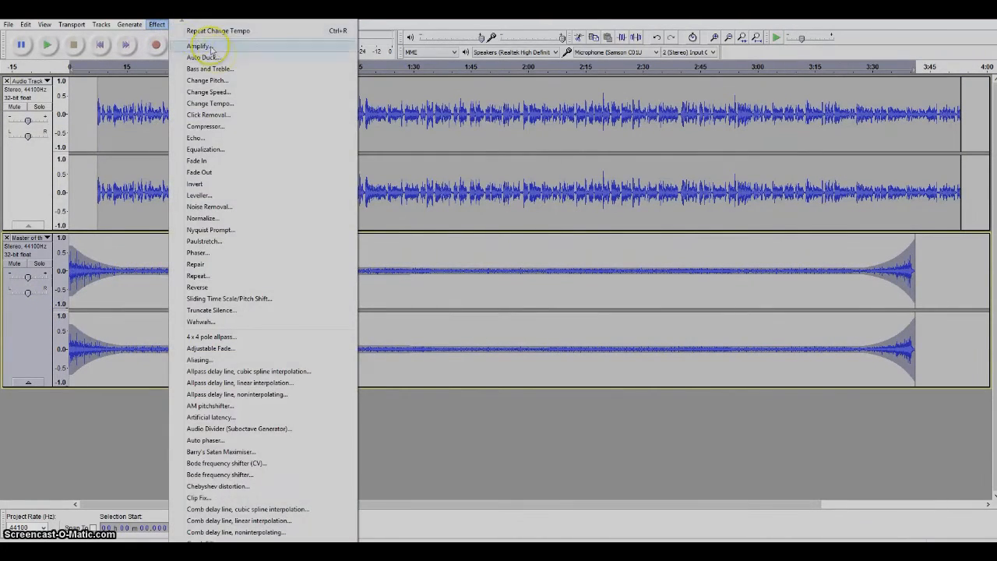
left_click(207, 102)
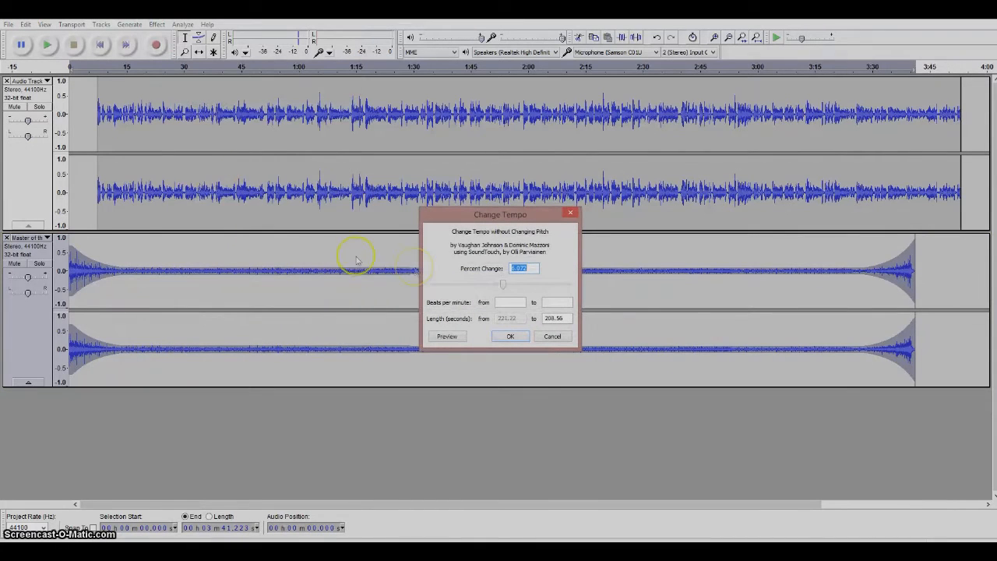
left_click_drag(504, 282, 502, 288)
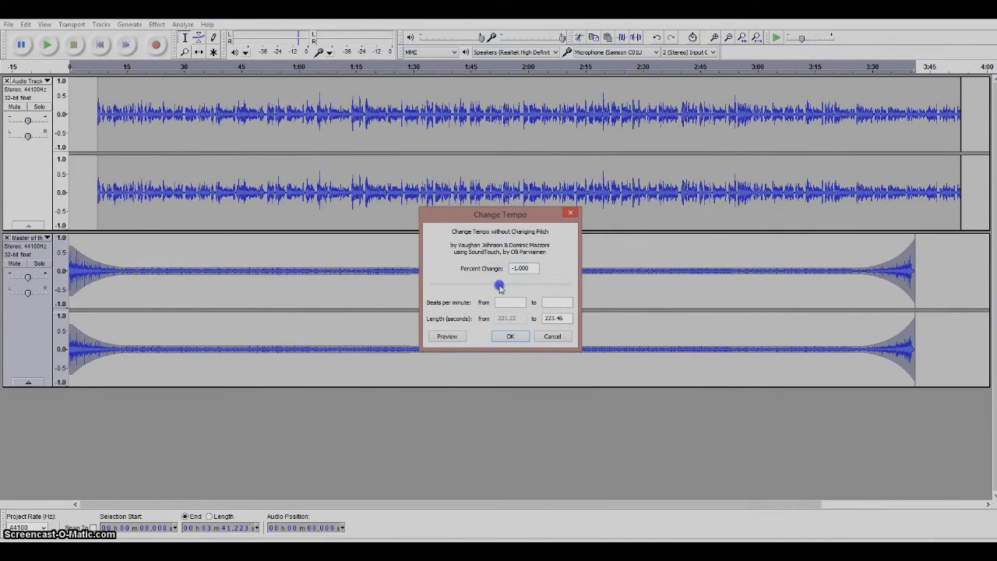
left_click_drag(497, 288, 496, 290)
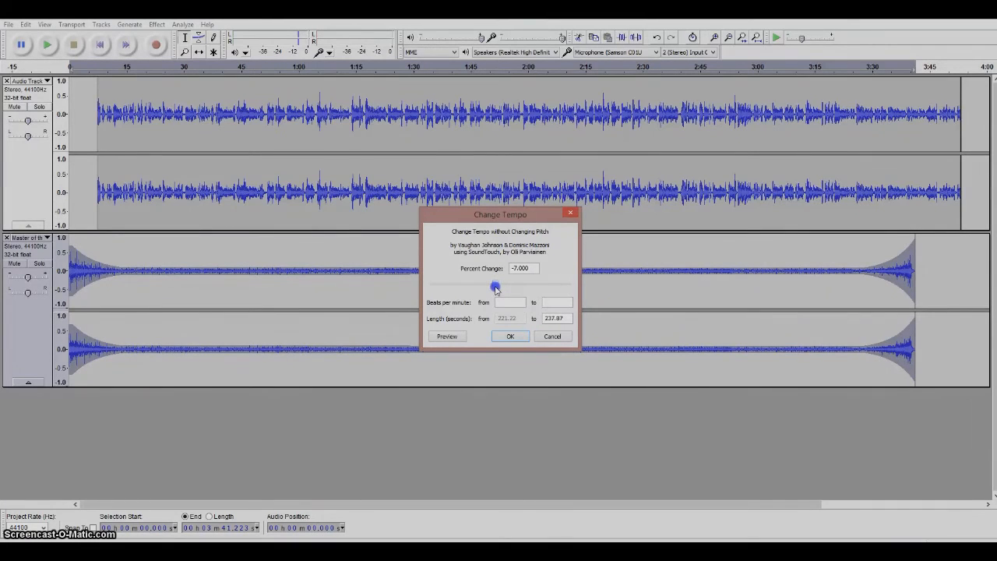
left_click(509, 336)
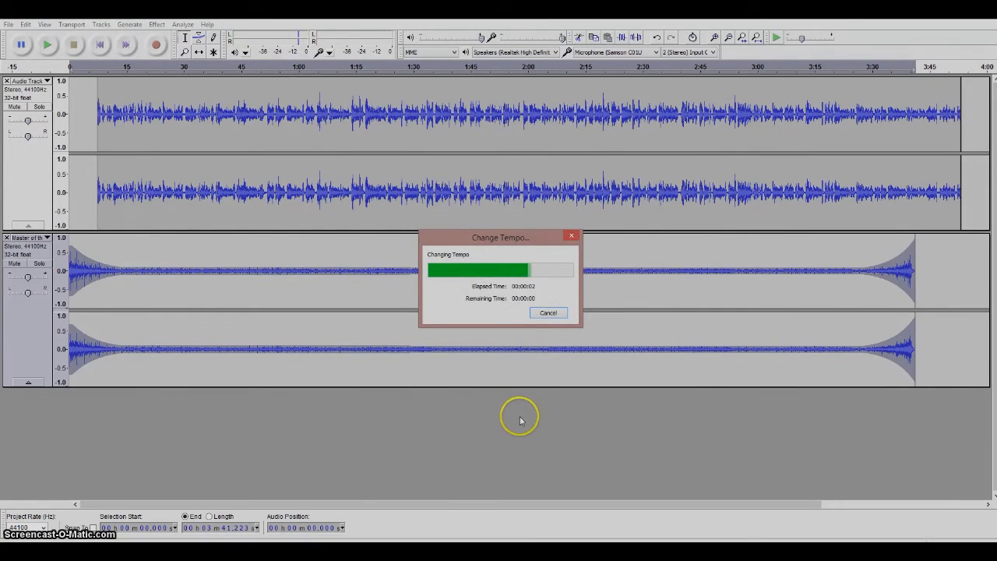
left_click(557, 404)
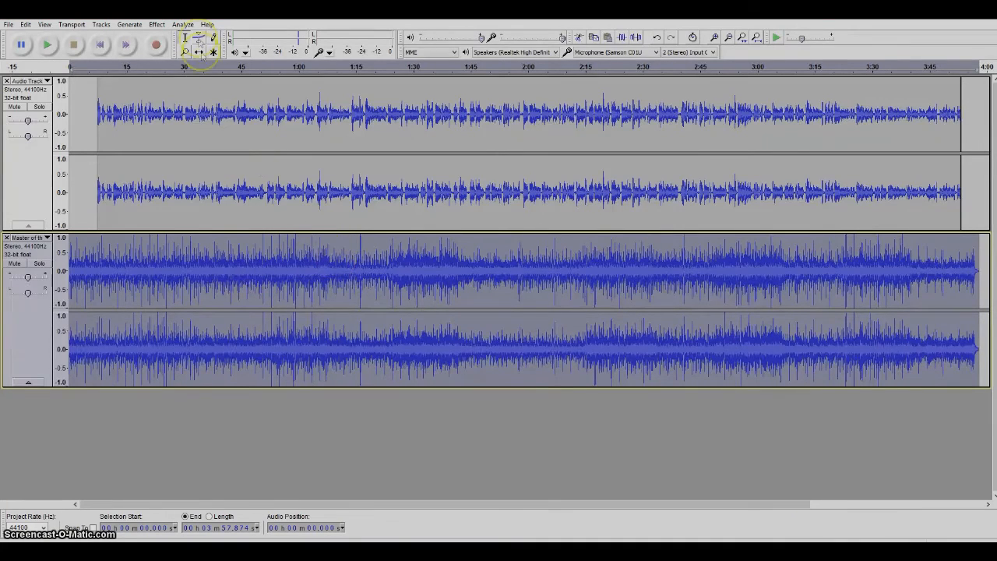
left_click(198, 38)
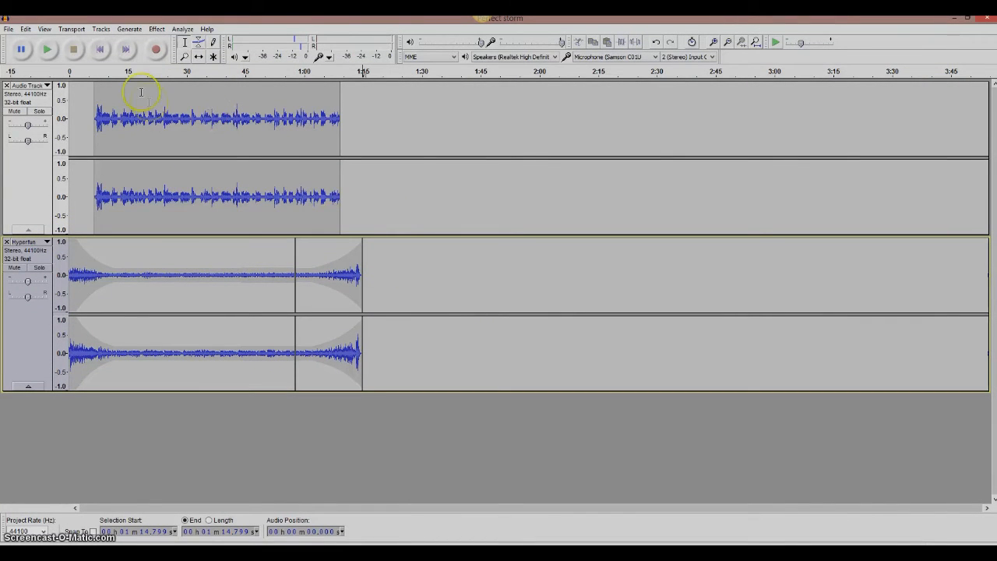
Step: Save the Hyperfun podcast project under the new name test on the Desktop
left_click(10, 30)
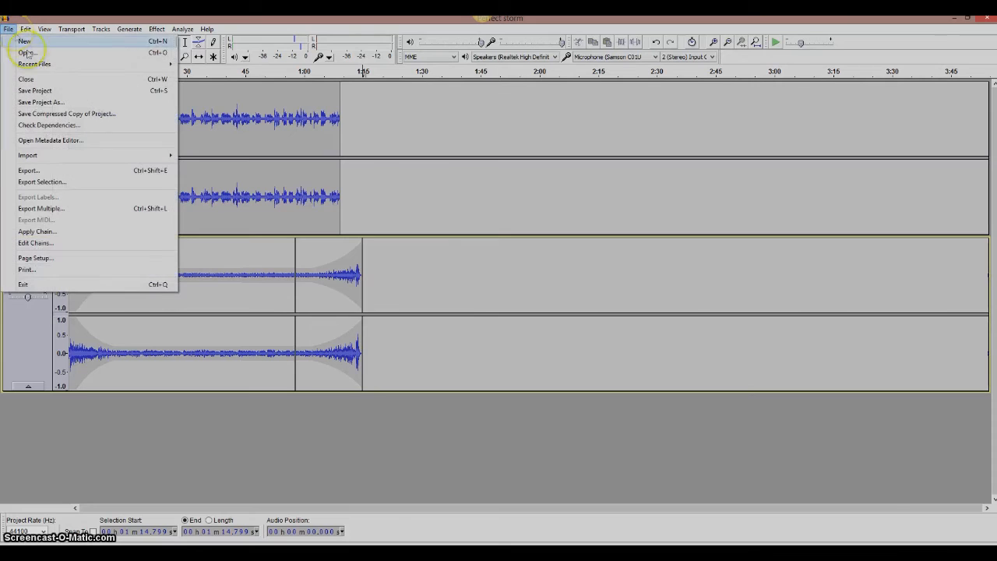
left_click(37, 94)
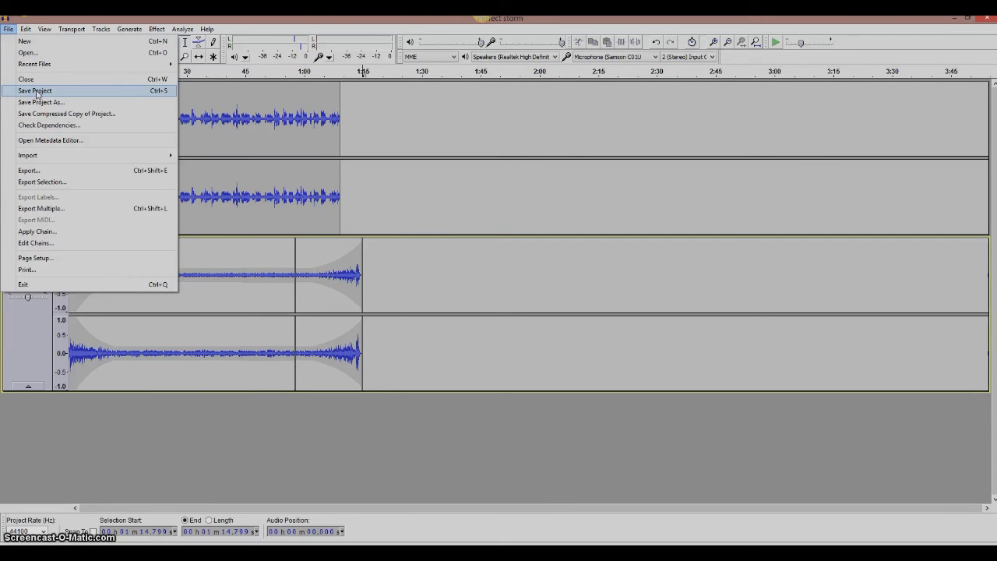
left_click(37, 104)
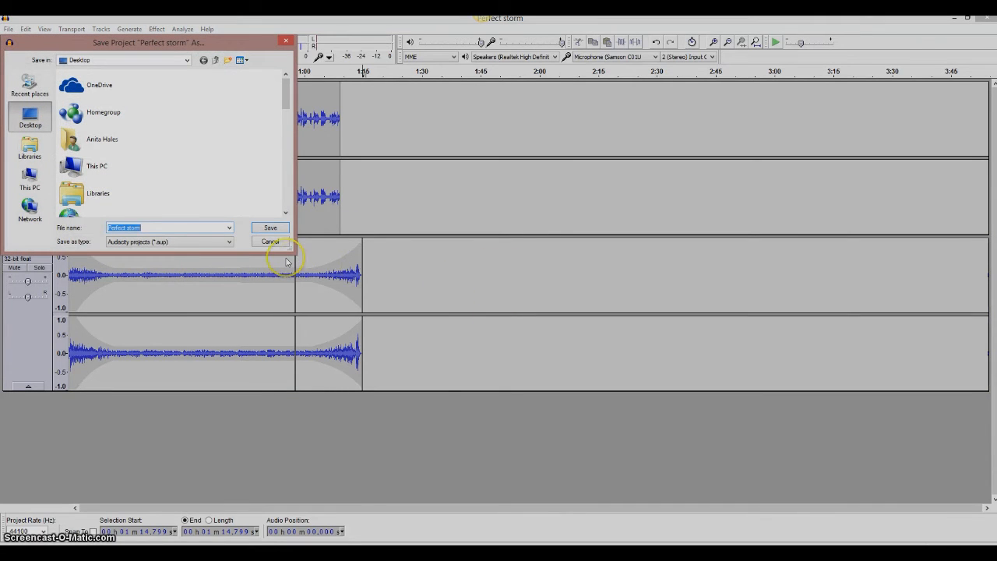
type("tes")
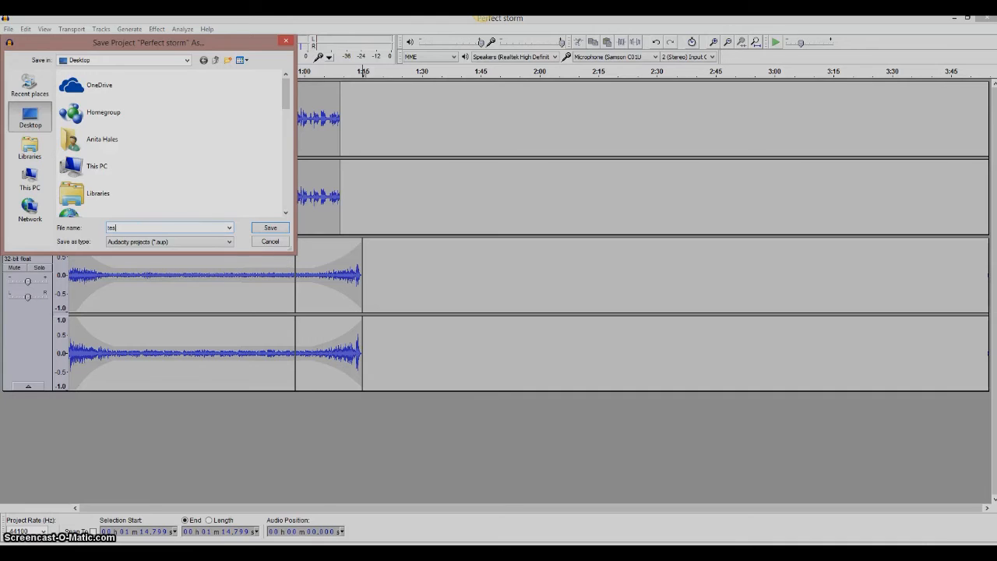
left_click(266, 226)
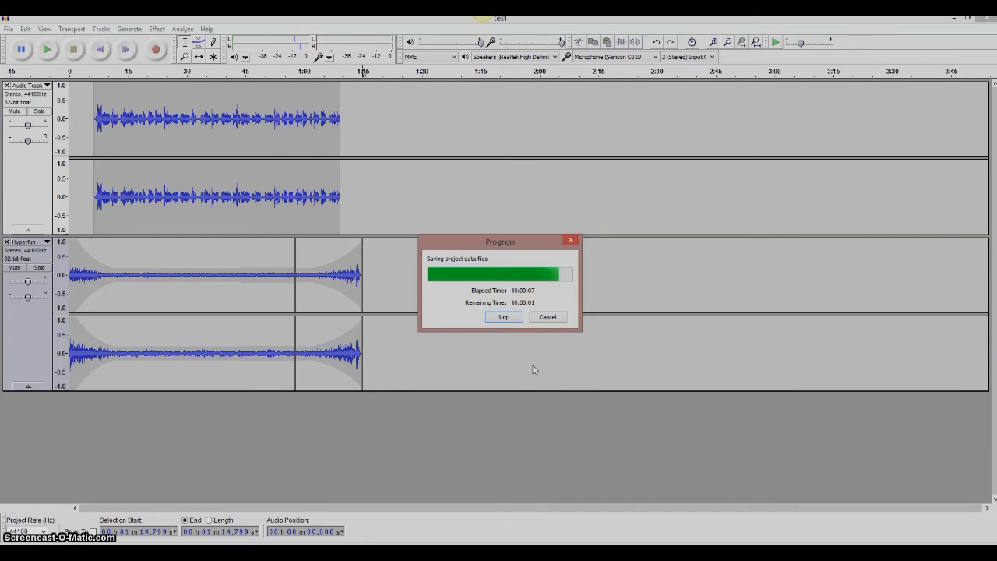
left_click(515, 369)
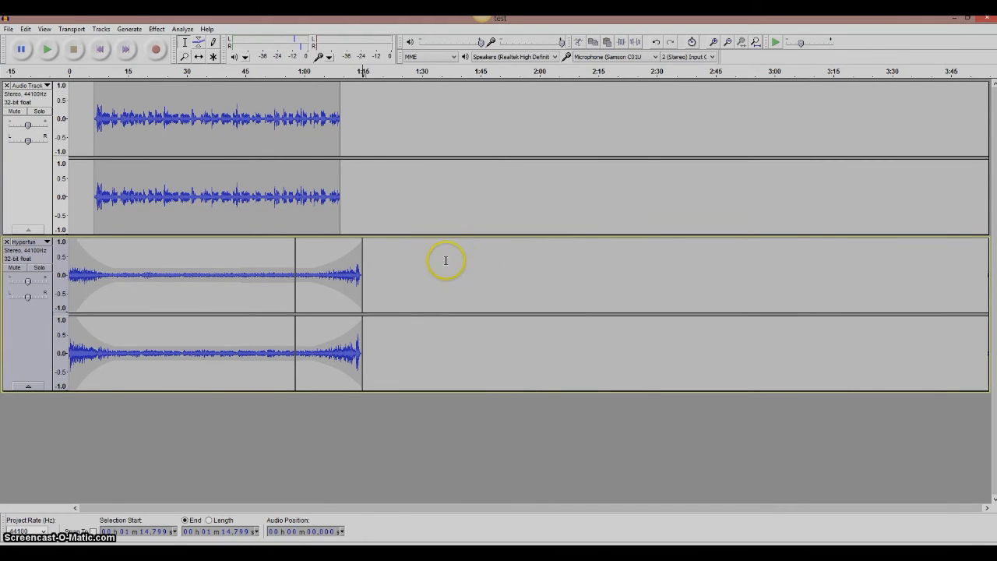
Step: Export the mix as an MP3 file named test on the Desktop, accepting the stereo mixdown and turning off that warning for future exports
left_click(7, 31)
left_click(28, 170)
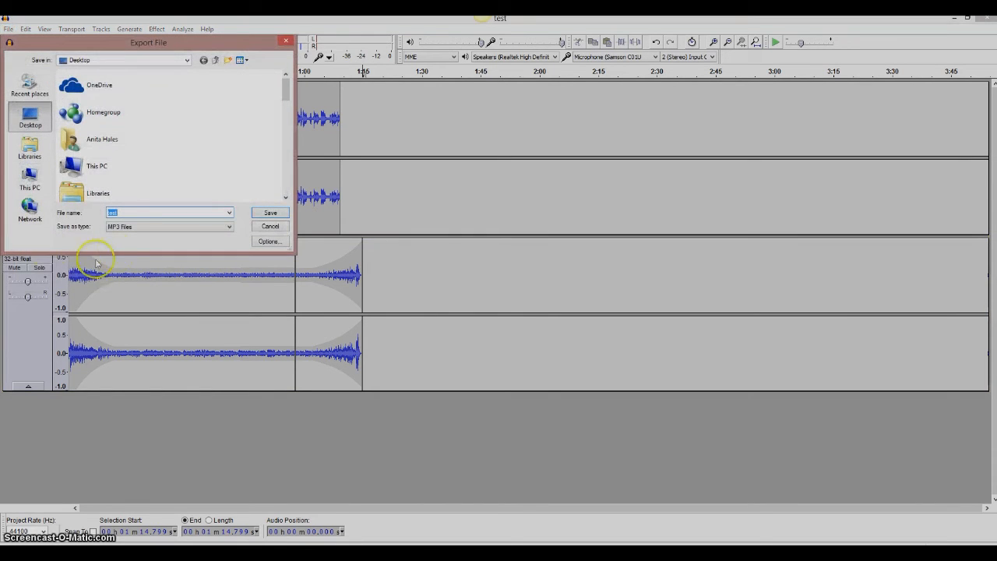
left_click(228, 226)
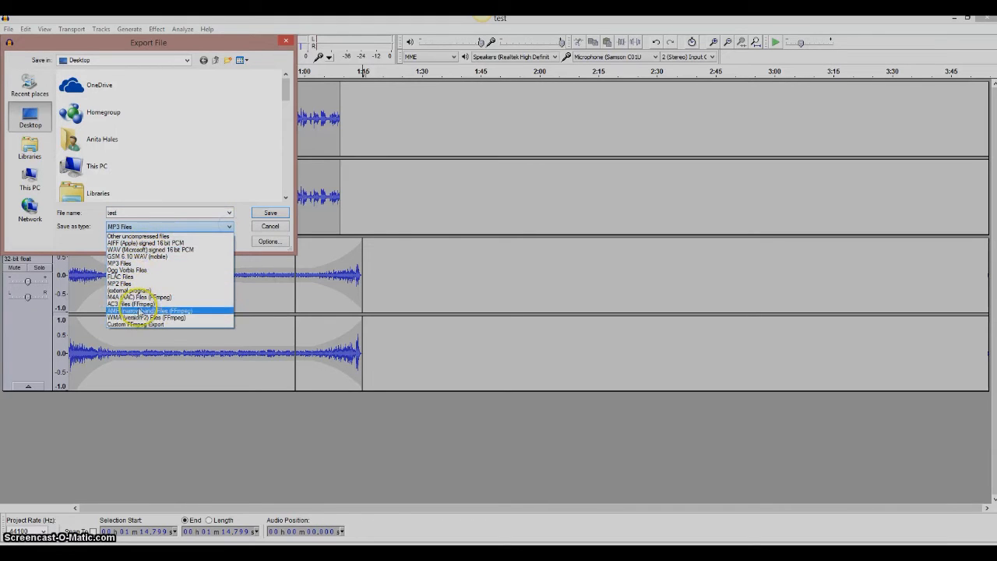
left_click(126, 263)
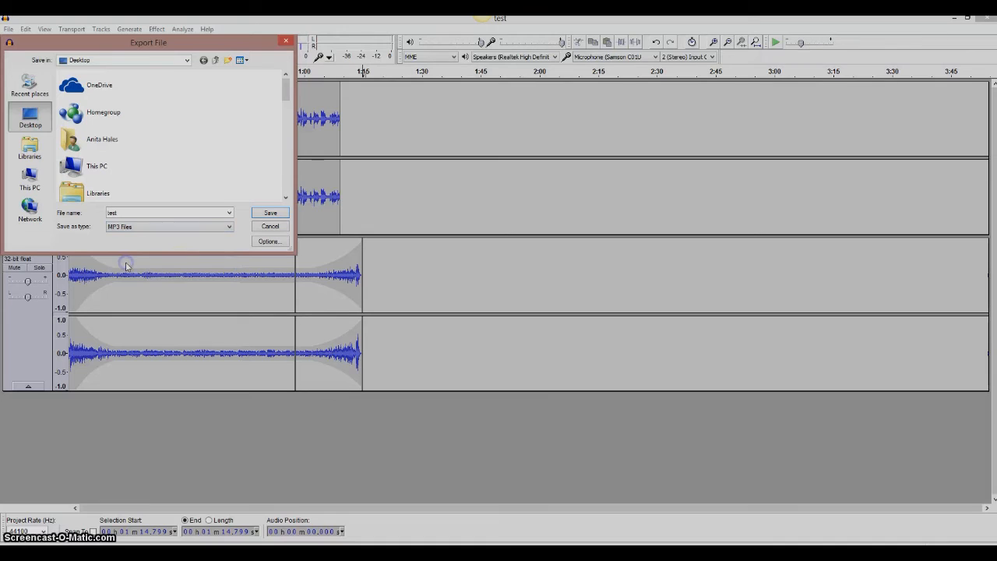
left_click(265, 215)
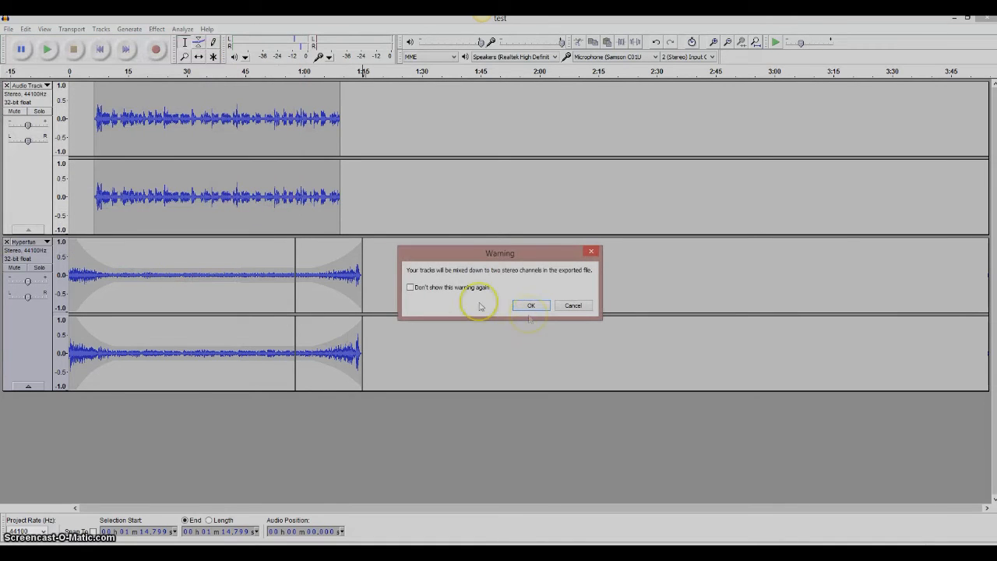
left_click(411, 288)
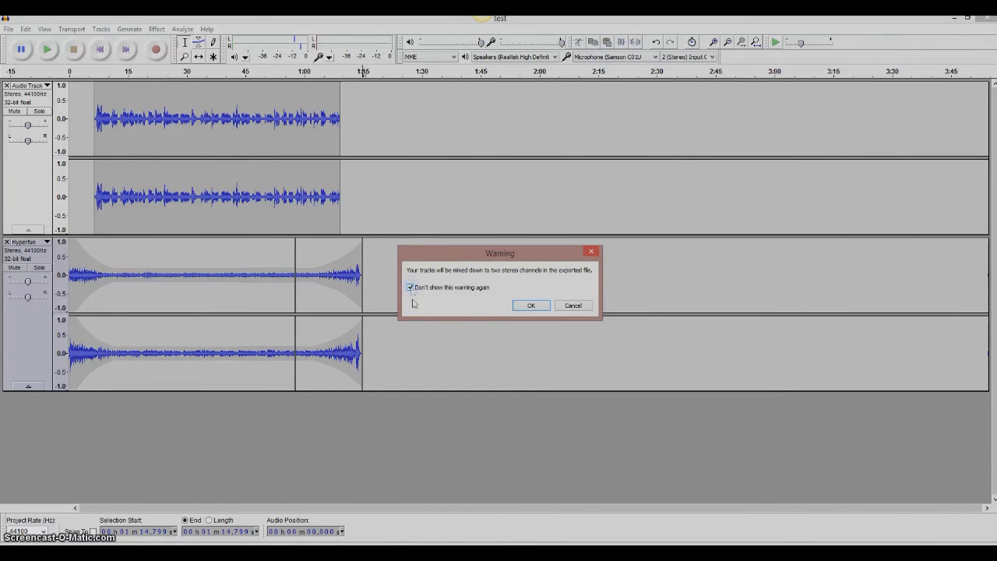
left_click(539, 308)
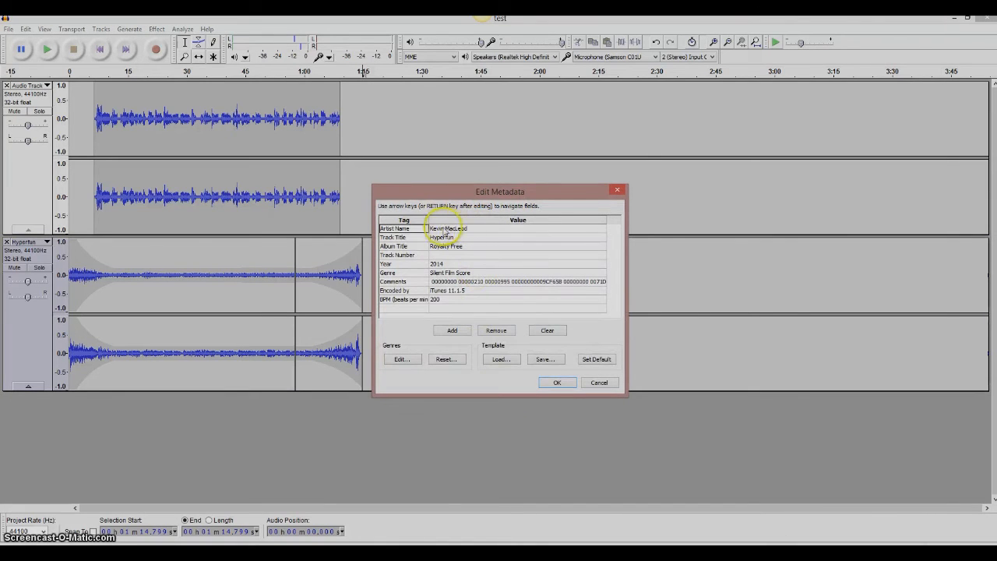
Step: In the export metadata, enter the artist's name, set the track title to test and clear the album title
left_click(470, 229)
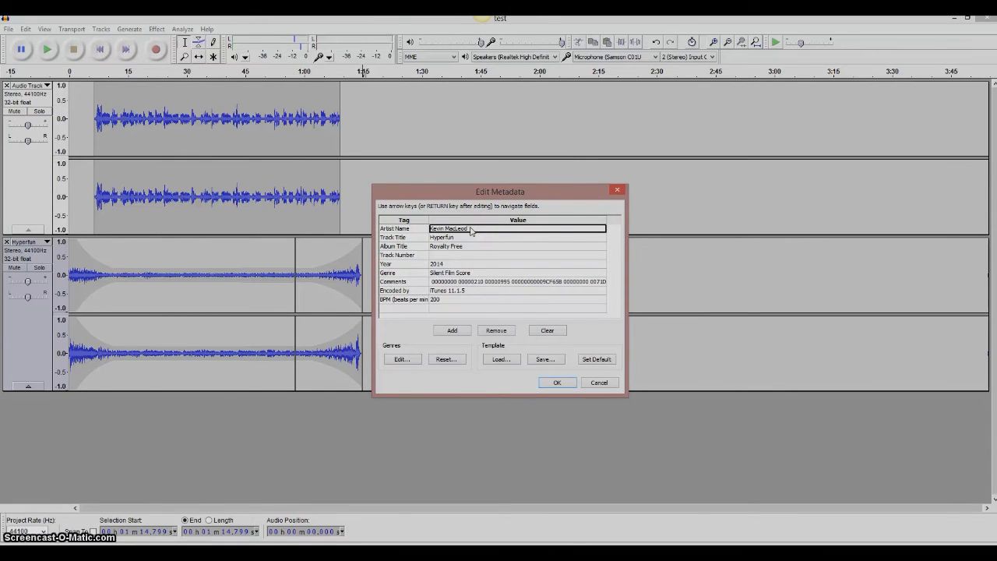
type("Ani")
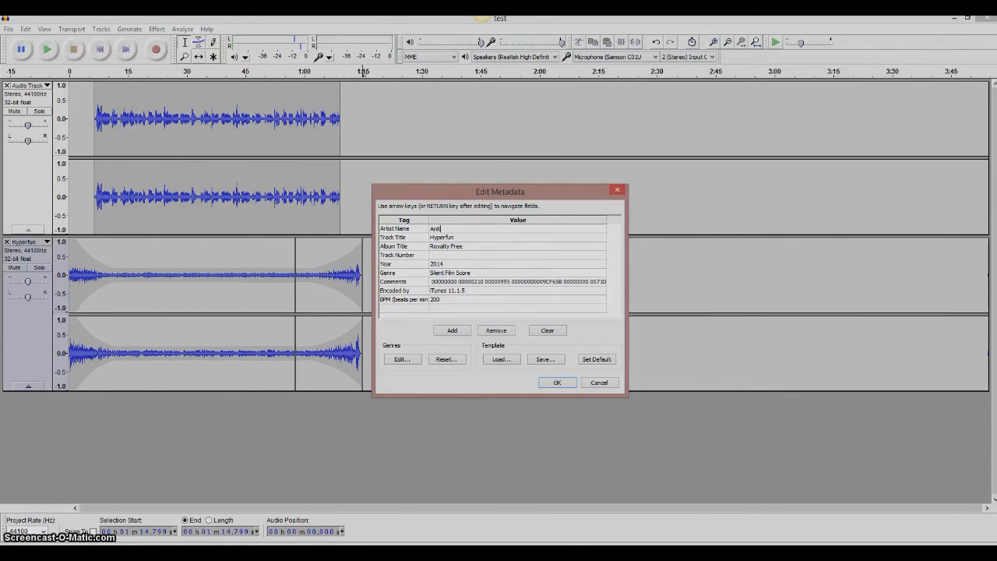
type("ta Hles")
left_click(449, 236)
left_click(451, 238)
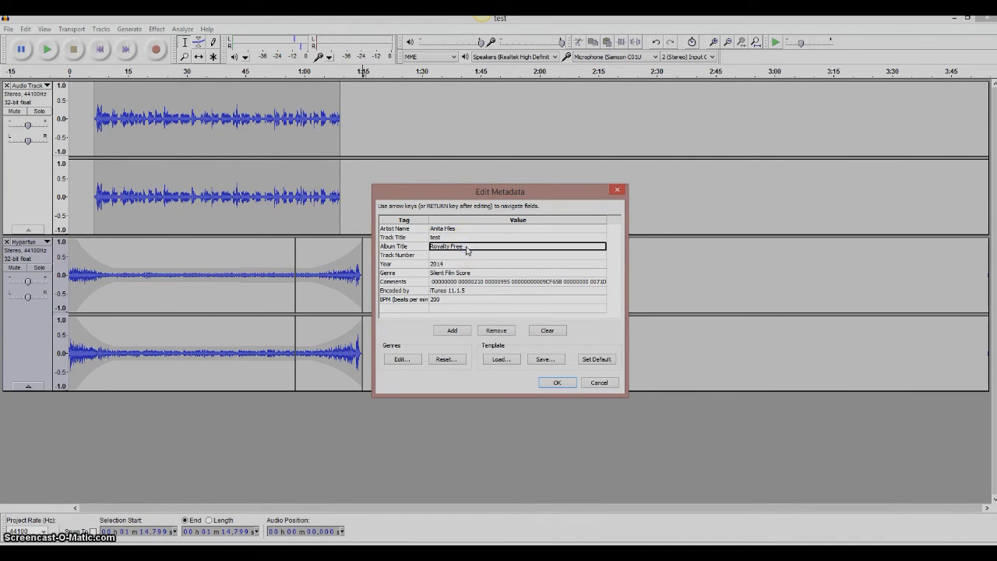
key("Delete")
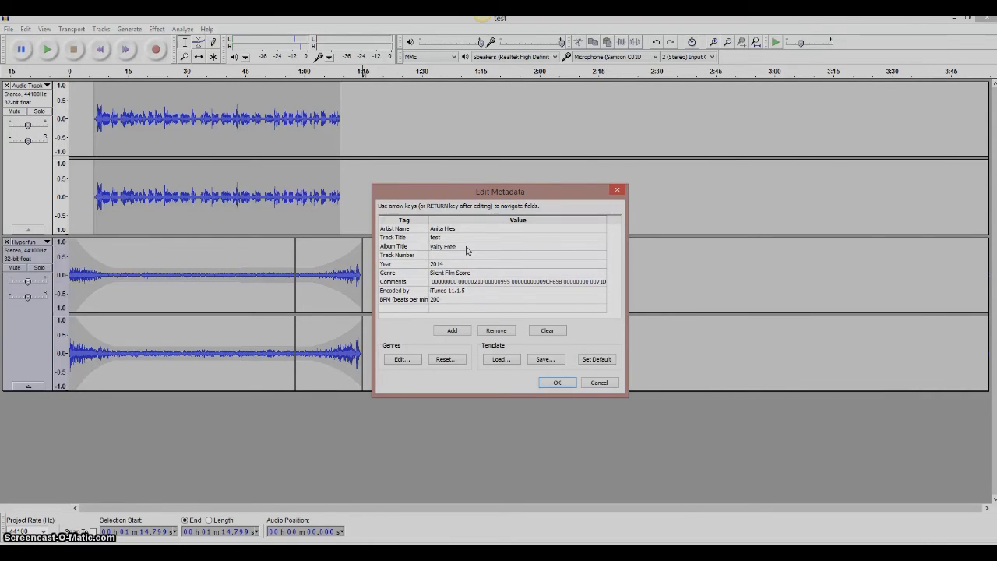
Step: Set the genre tag in the export metadata to podcast
left_click(457, 264)
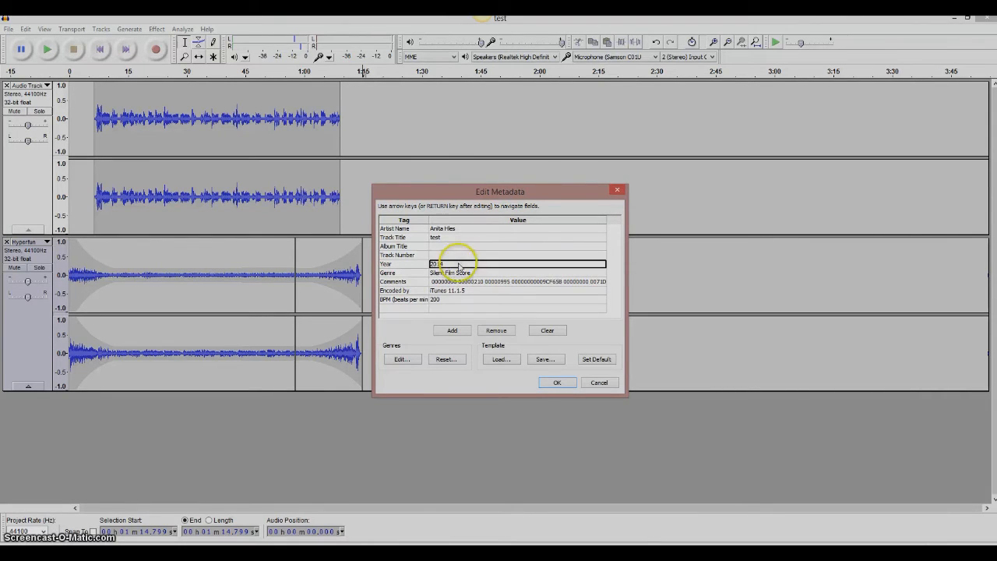
left_click(470, 274)
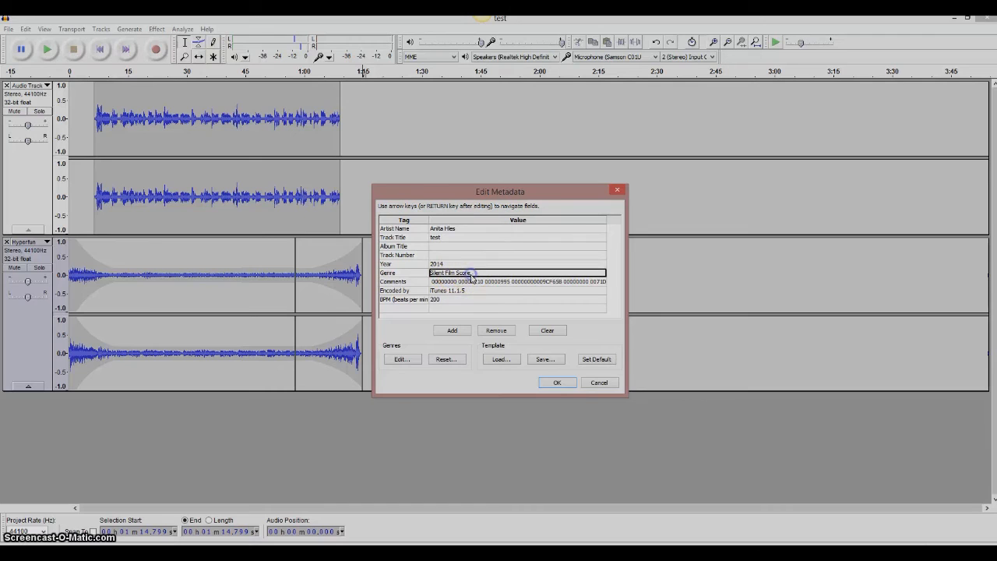
left_click(473, 273)
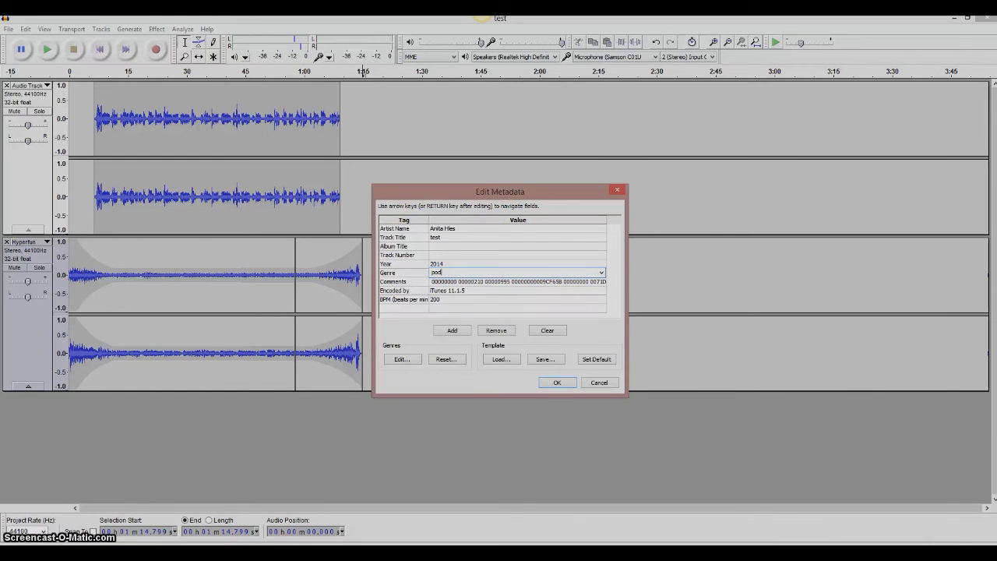
Step: Clear the Comments, Encoded by and BPM tags, and accept the metadata to complete the MP3 export
left_click(472, 287)
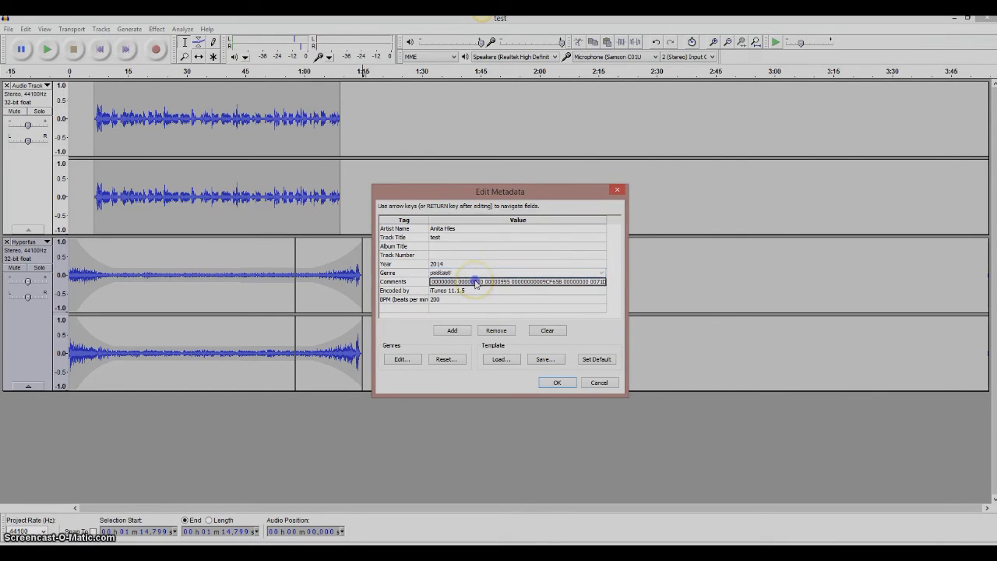
left_click(434, 282)
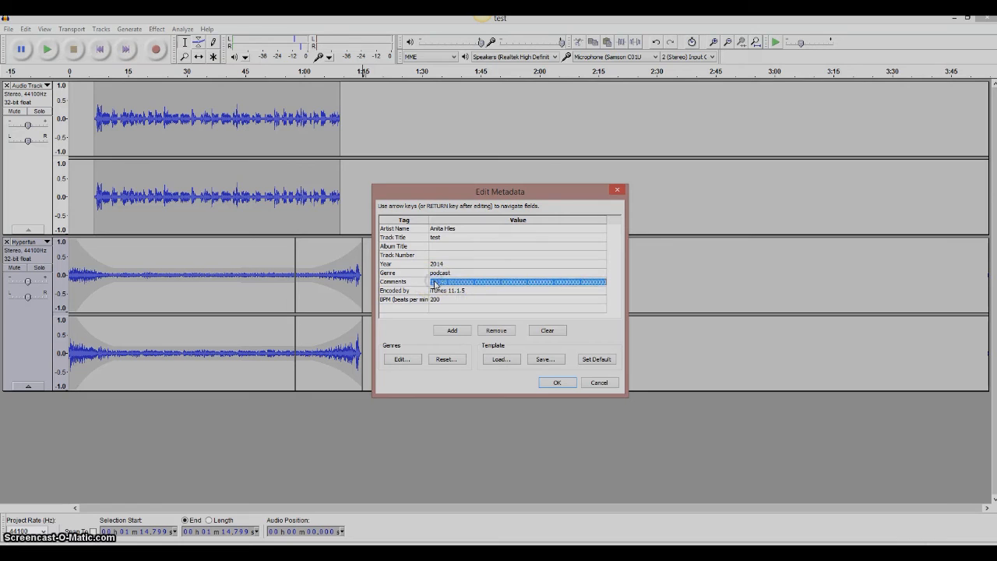
key("Delete")
left_click(445, 291)
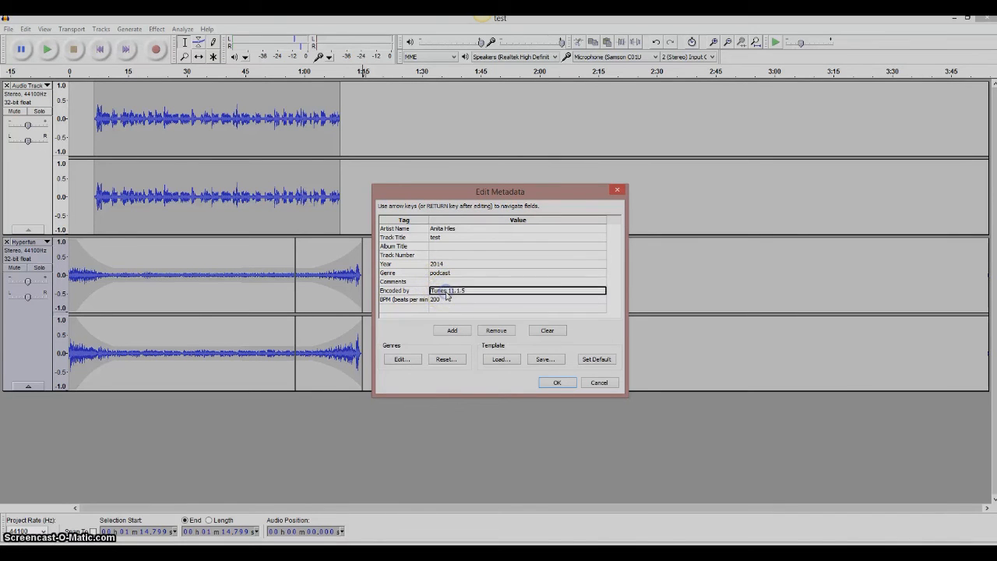
left_click(446, 293)
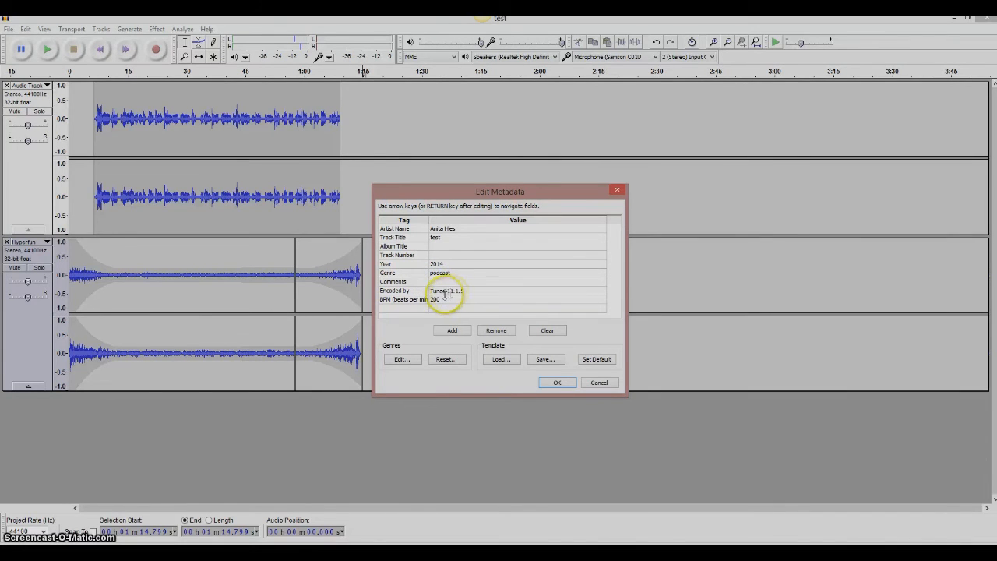
key("Delete")
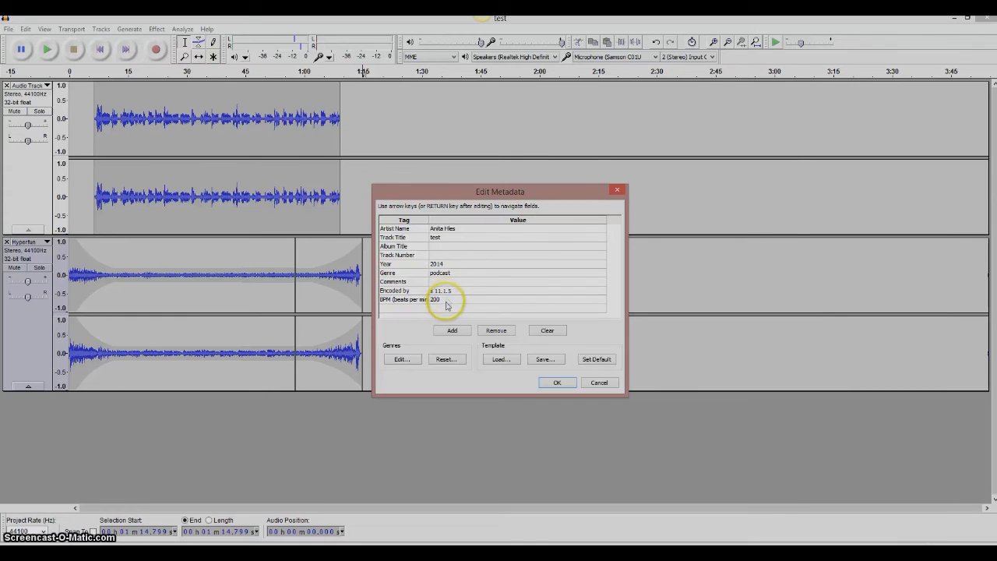
left_click(437, 299)
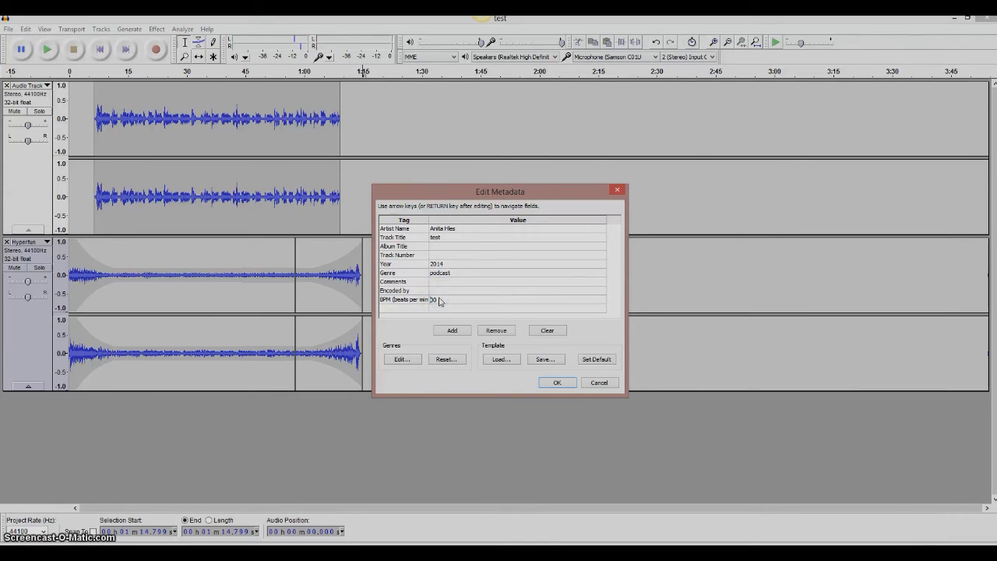
left_click(457, 405)
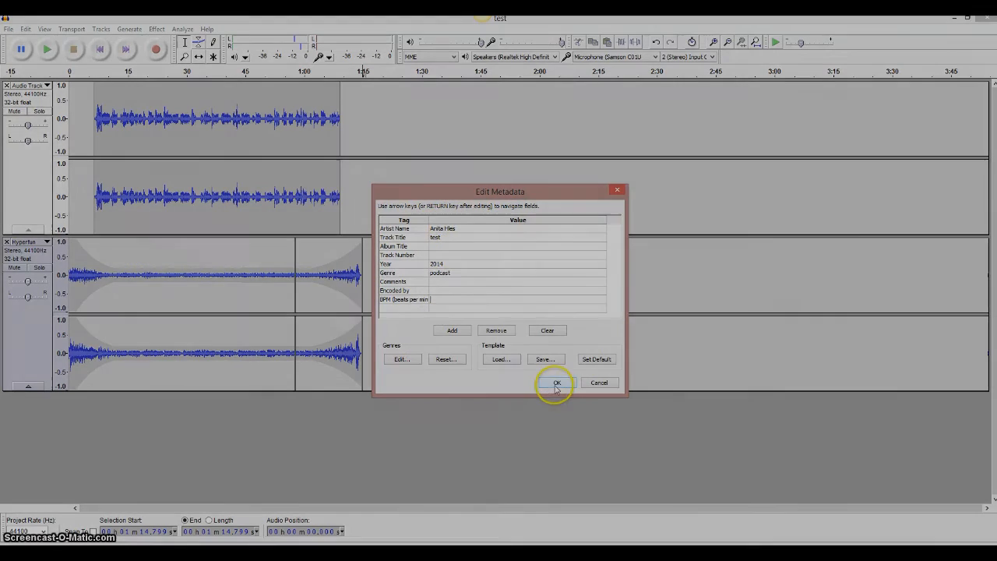
left_click(556, 382)
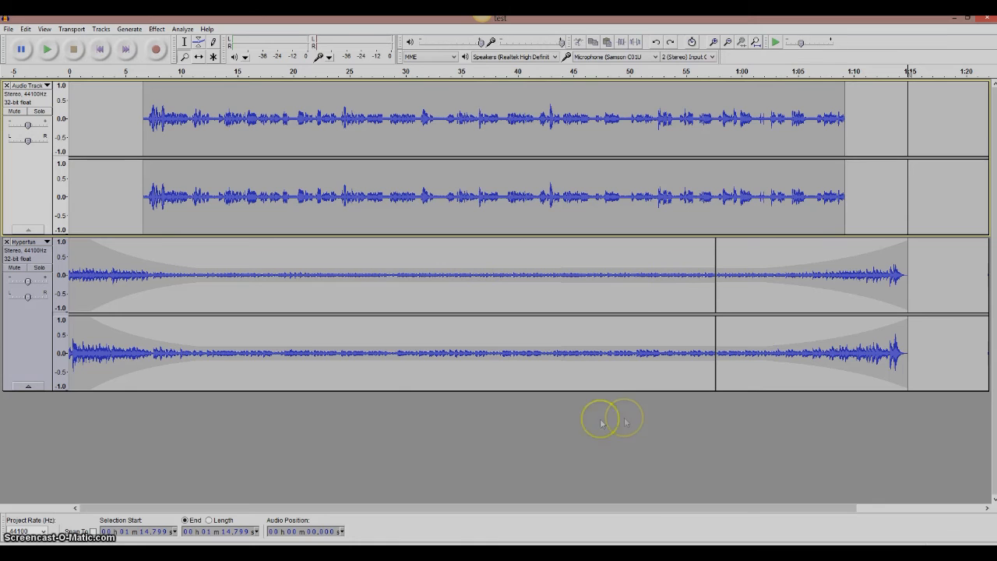
left_click(13, 32)
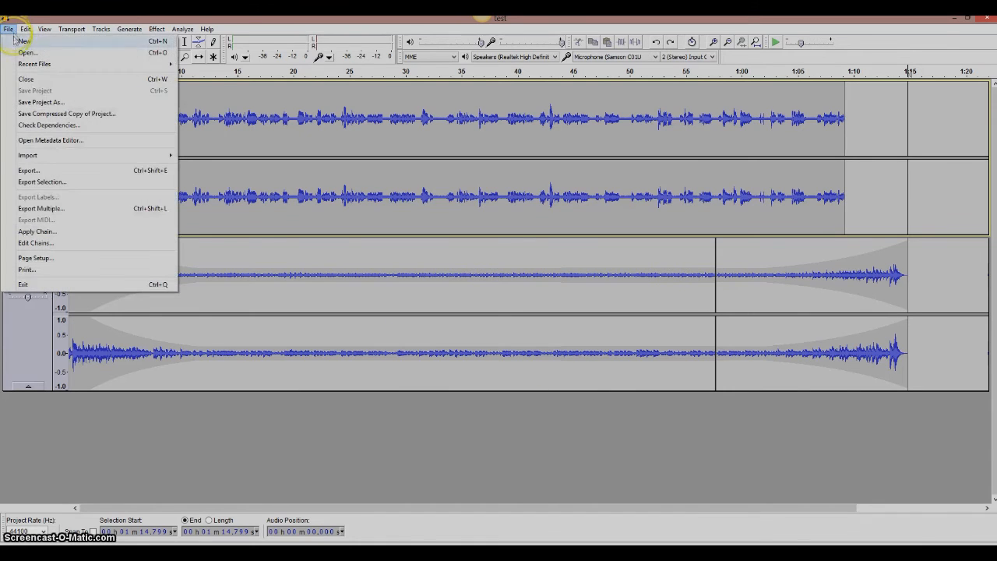
left_click(46, 170)
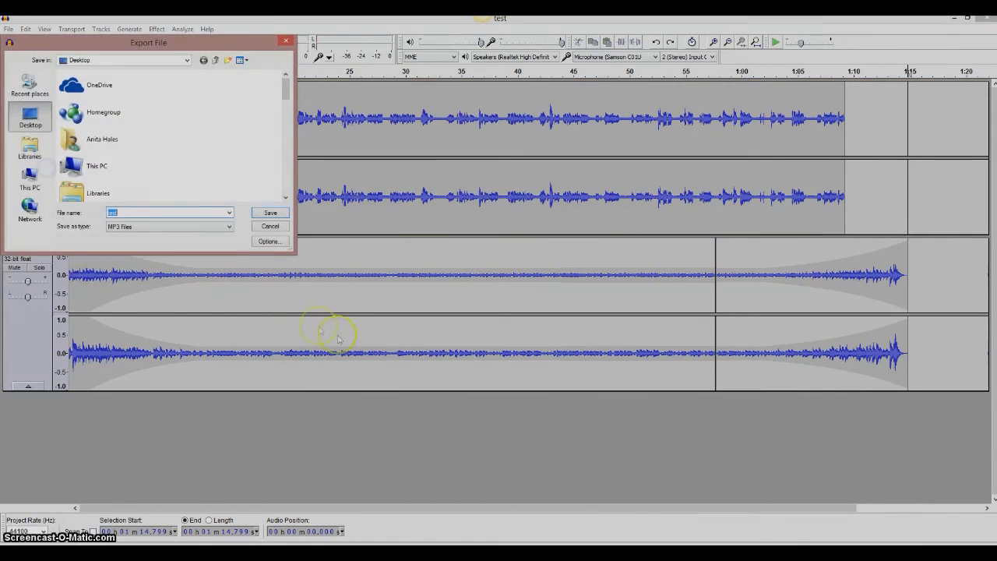
left_click(264, 213)
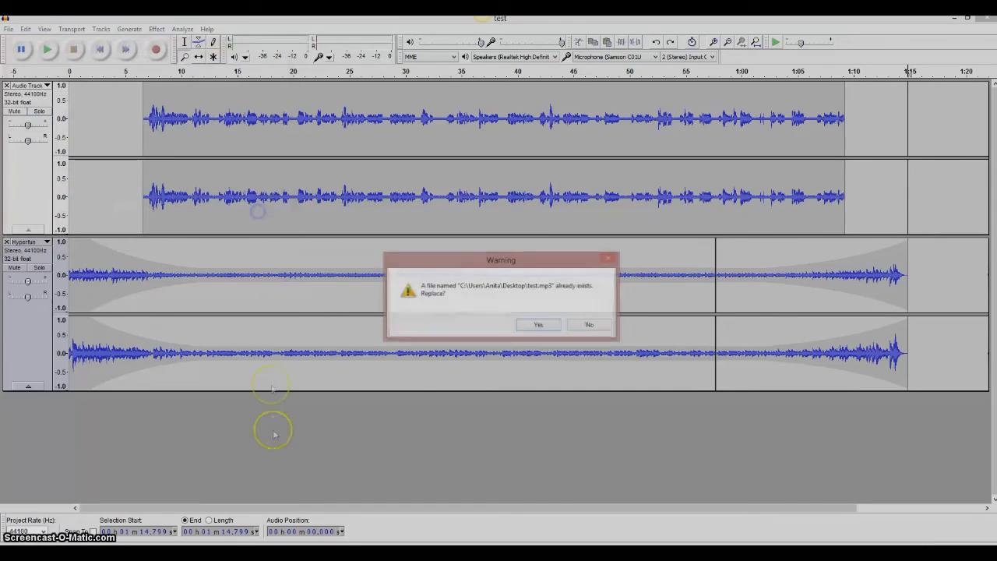
left_click(574, 325)
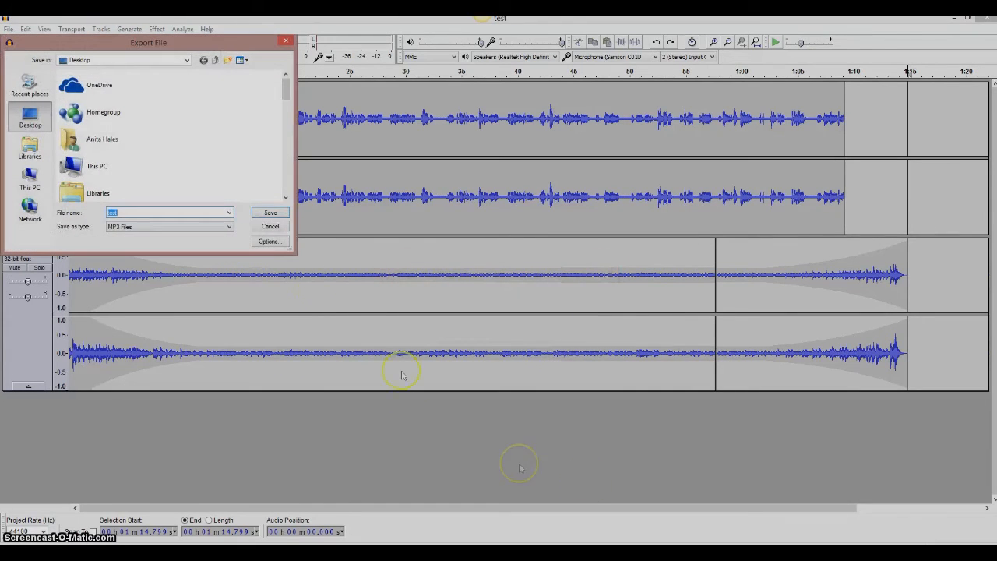
left_click(269, 226)
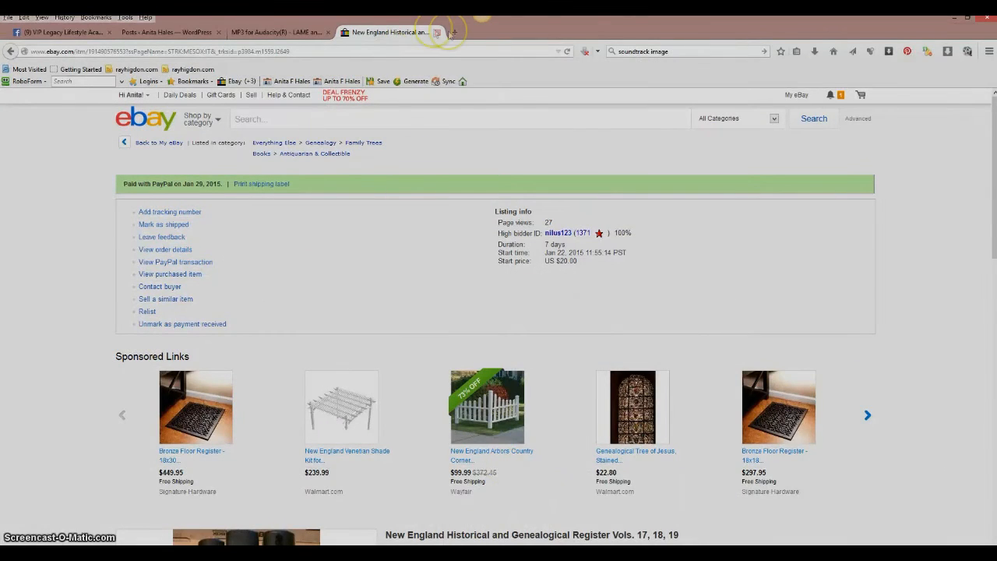
Step: Switch to the web browser, close the eBay page and start a new post on the WordPress site
left_click(438, 32)
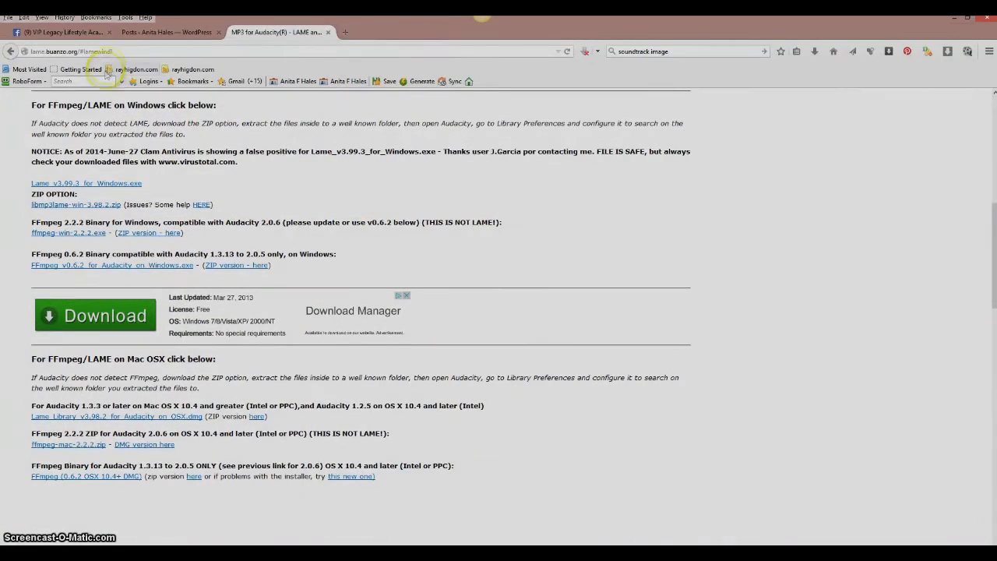
left_click(156, 35)
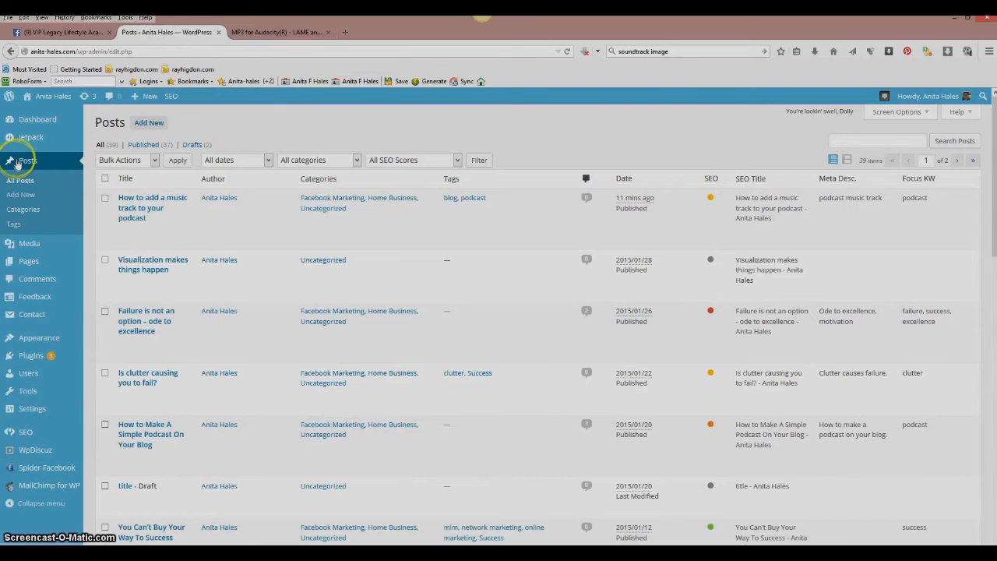
left_click(153, 126)
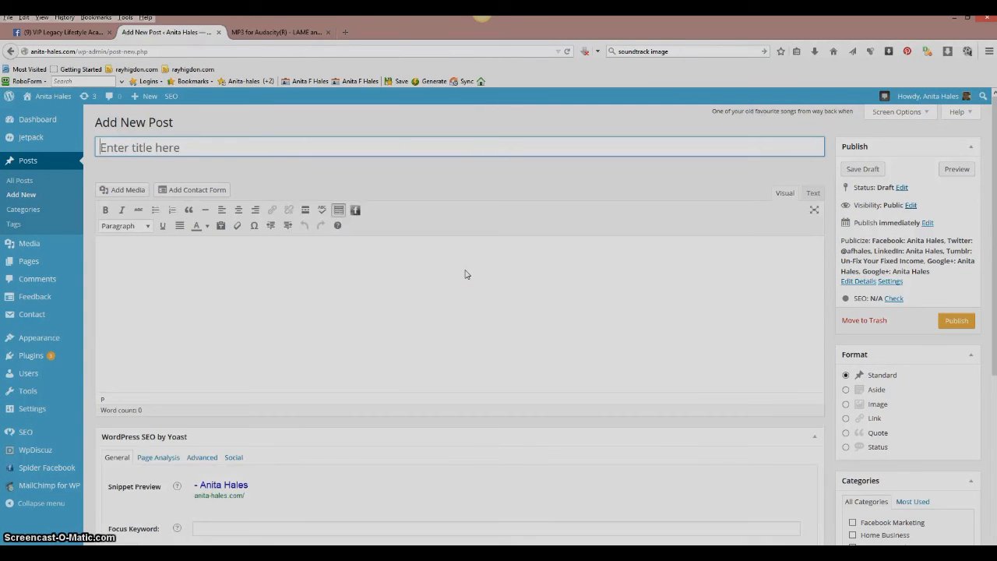
Step: Title the new post "how to put a podcast on your blog"
type("how to")
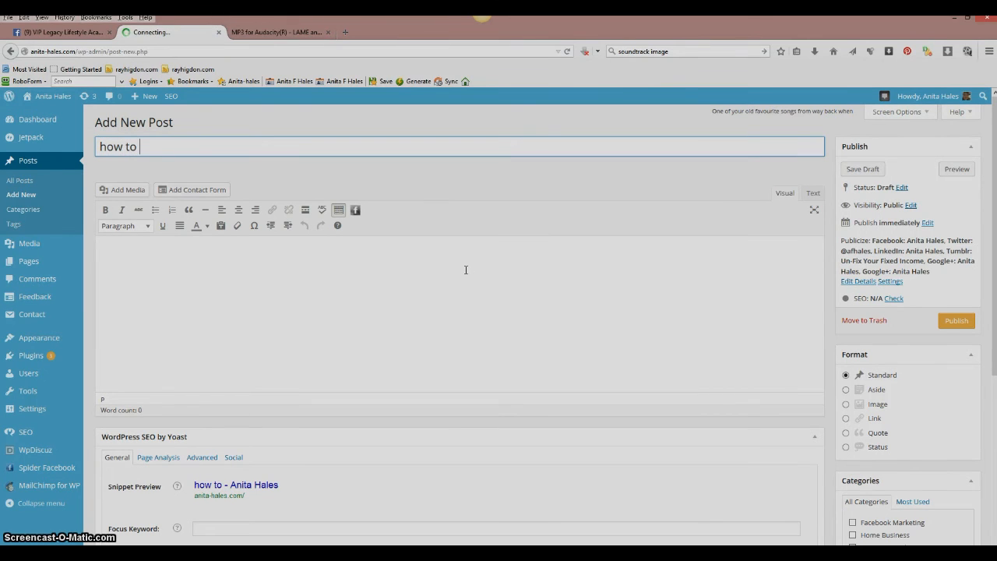
type(" put oa podcast on")
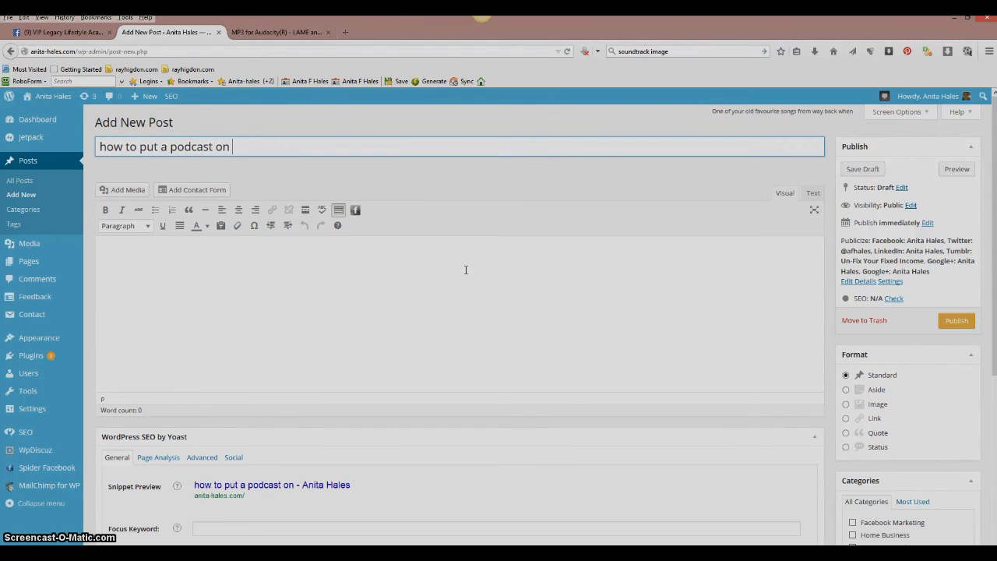
type("you")
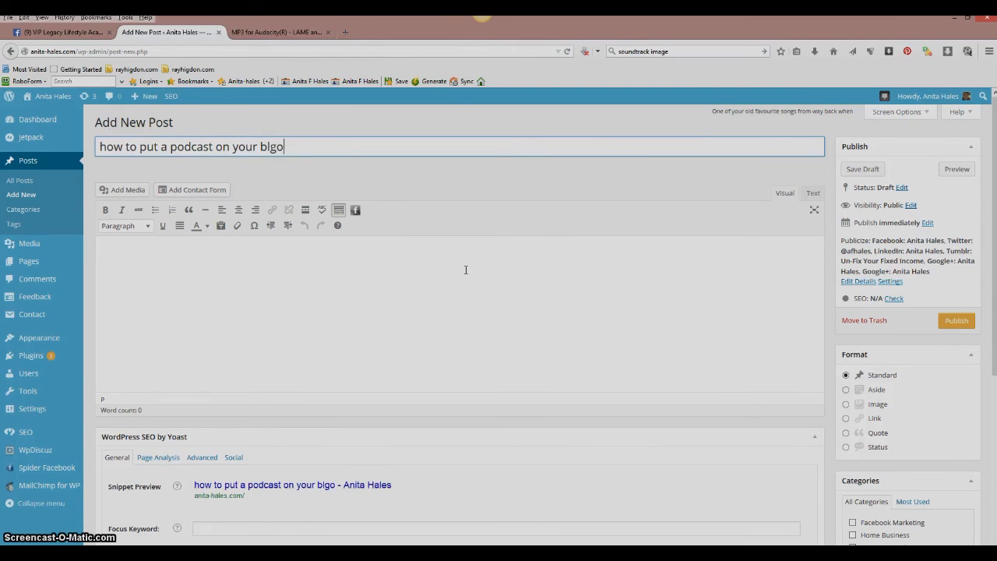
type("r blog")
Step: Write the post body "Here's a podcast that I made to teach you how to put a podcast on a blog."
left_click(244, 257)
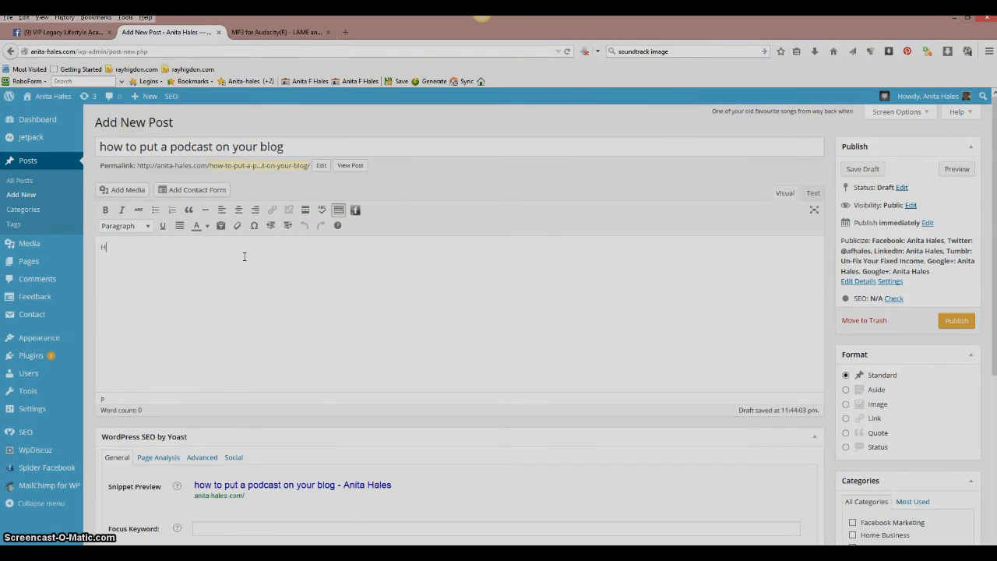
type("Here's a pod")
key("BackSpace")
key("BackSpace")
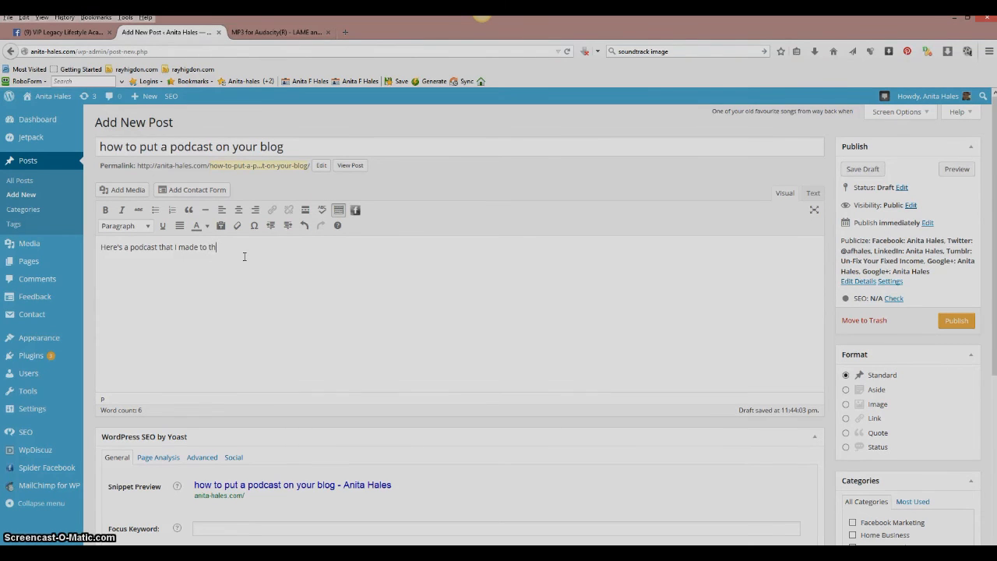
type("ach you how to put a podcast on a blog.")
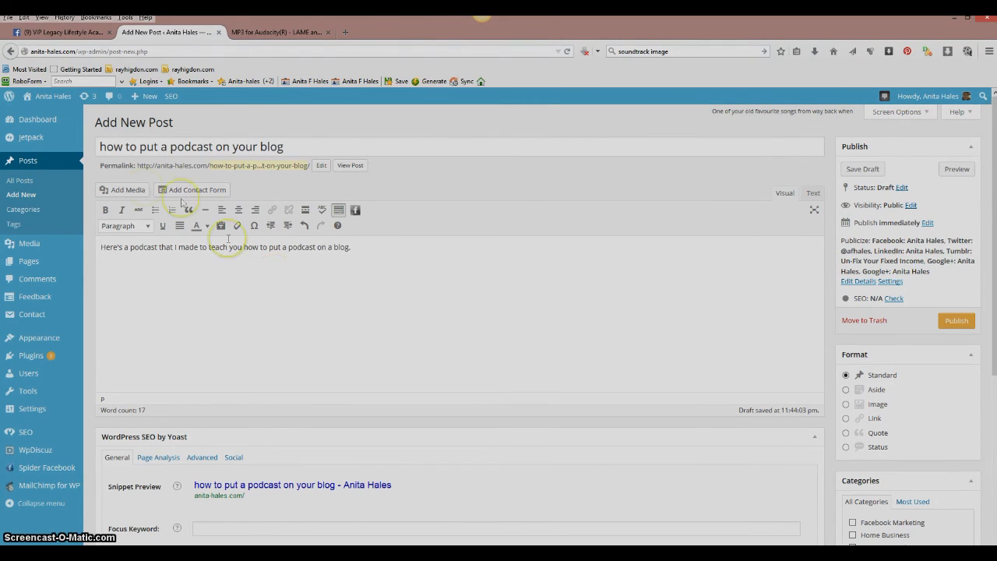
Step: Upload the test MP3 file from the Desktop and insert it below the post text as an embedded media player
left_click(128, 190)
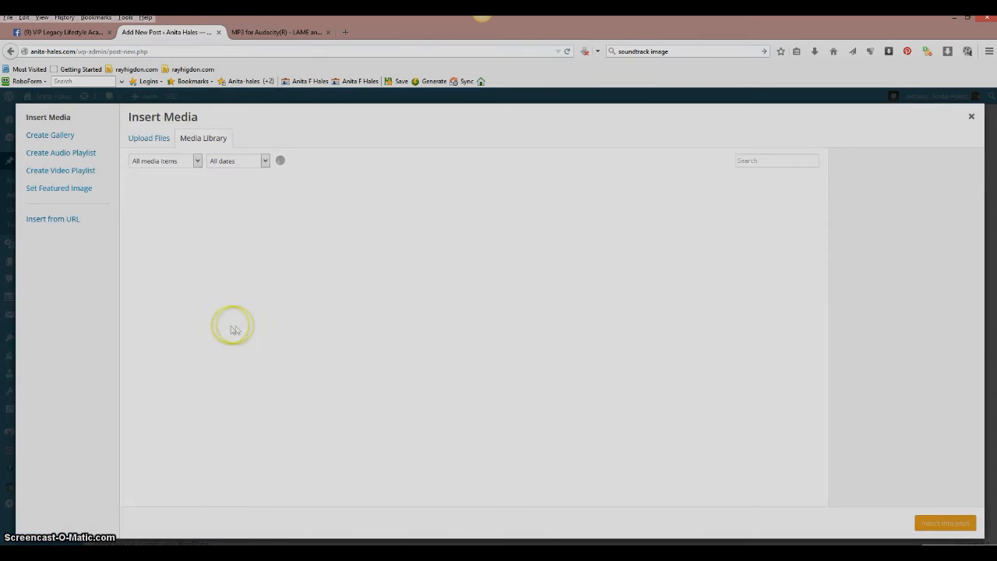
left_click(145, 138)
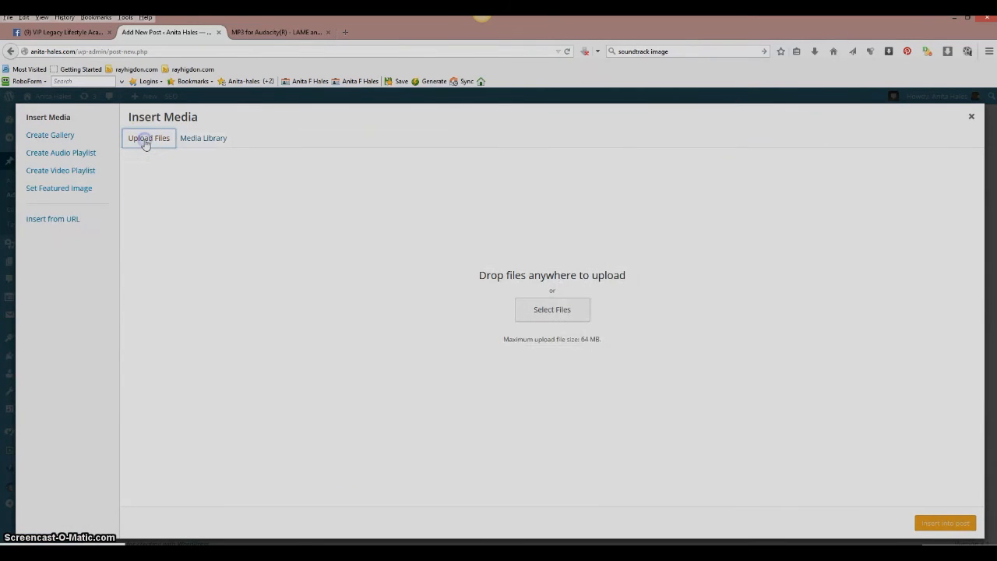
left_click(550, 310)
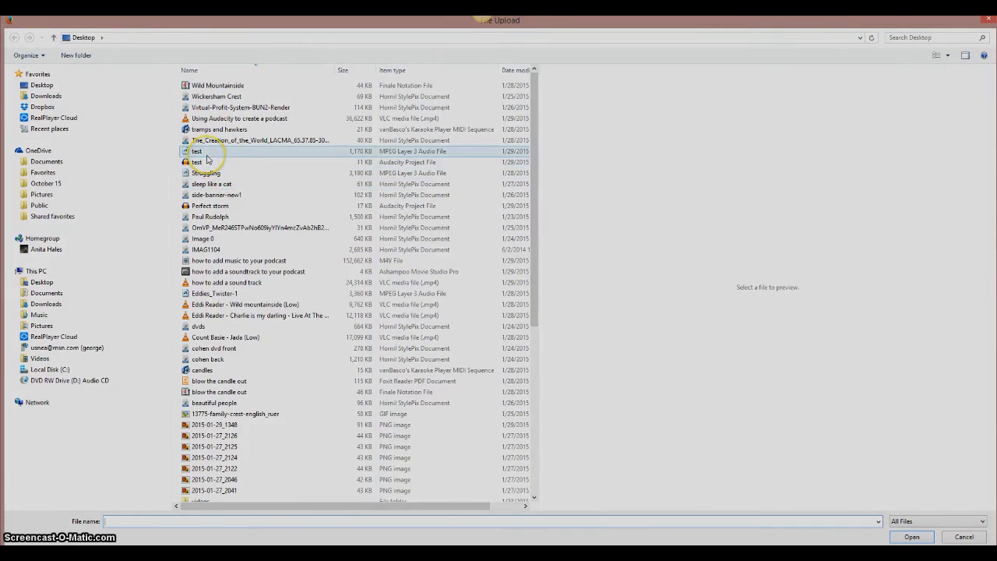
left_click(208, 156)
left_click(633, 411)
left_click(911, 536)
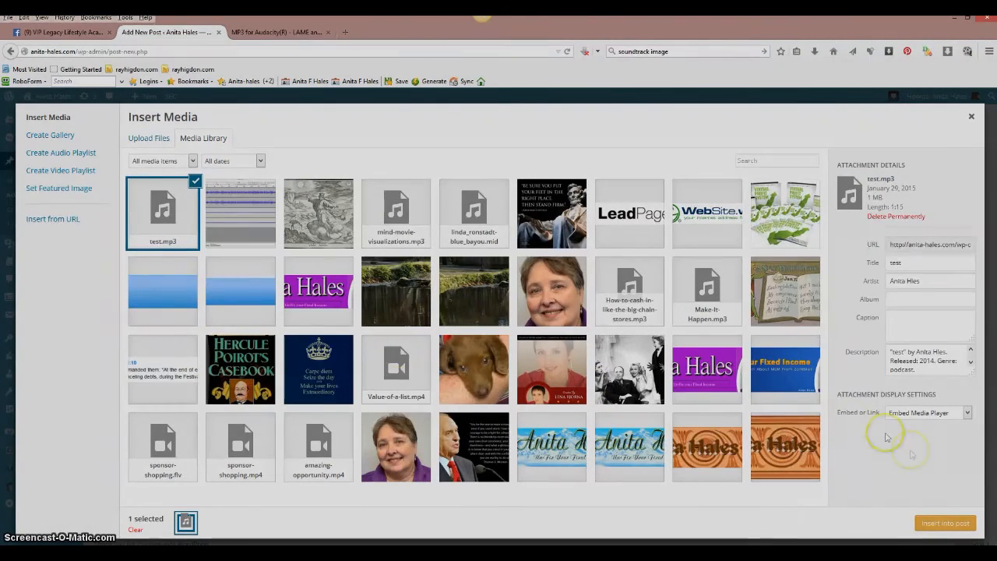
left_click(939, 524)
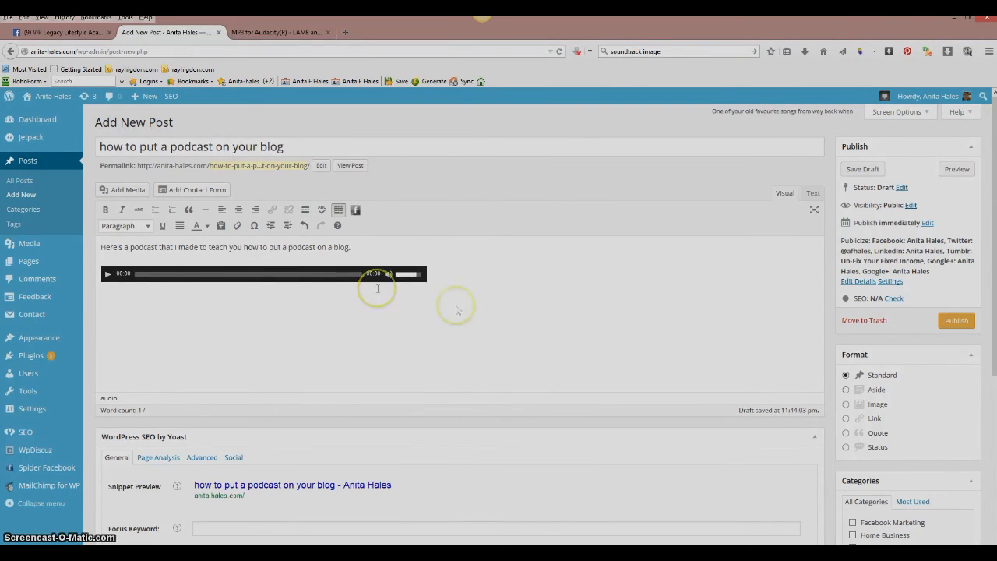
Step: Preview the draft post on the blog, look through the page for the podcast, and return to the post editor
left_click(347, 164)
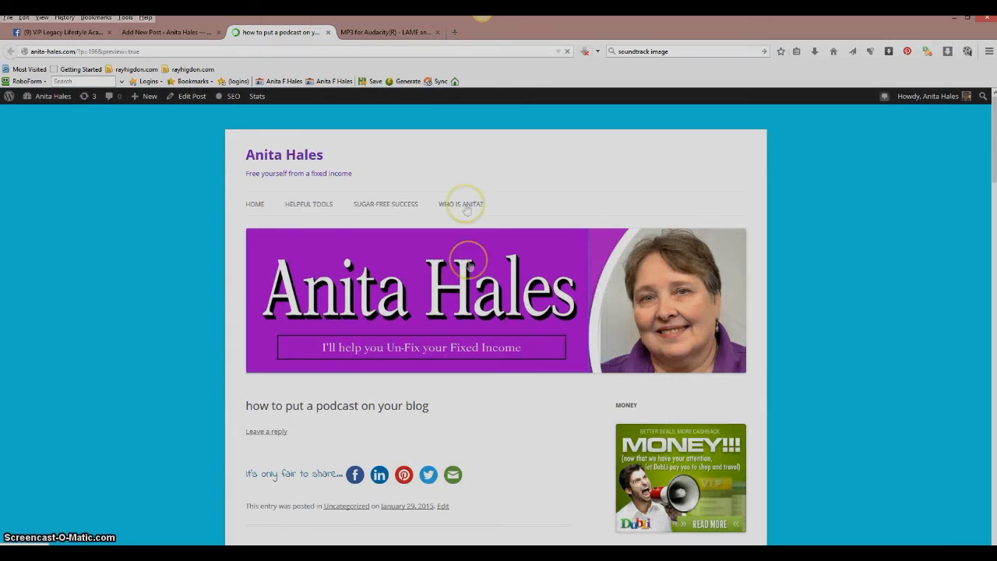
scroll(187, 284, "down", 5)
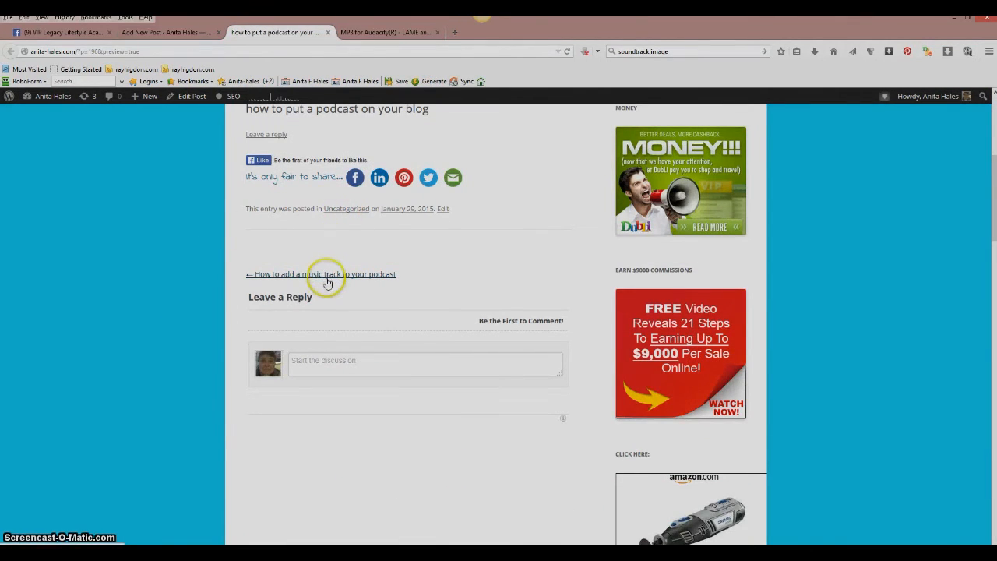
scroll(204, 363, "down", 2)
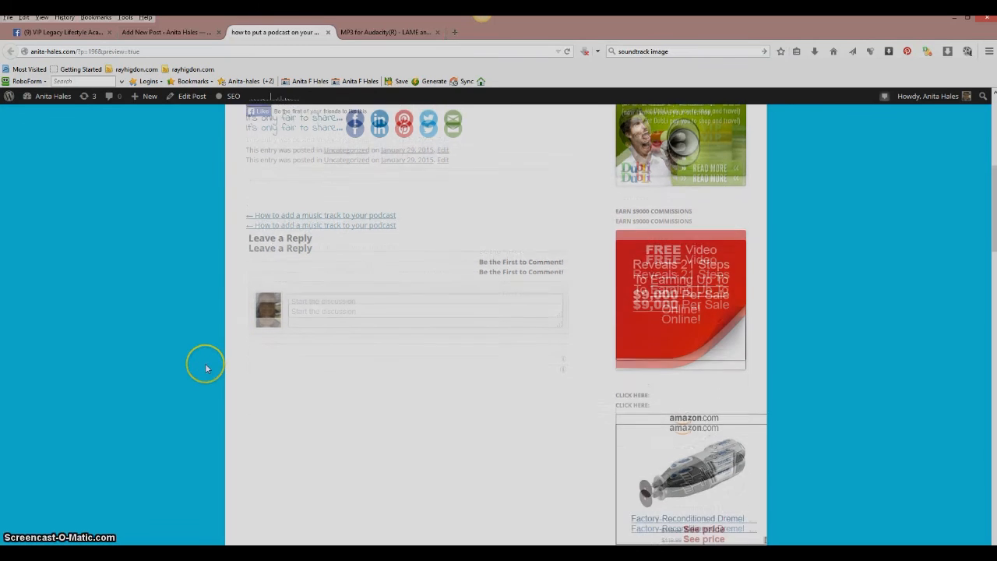
scroll(204, 363, "up", 4)
scroll(205, 357, "up", 2)
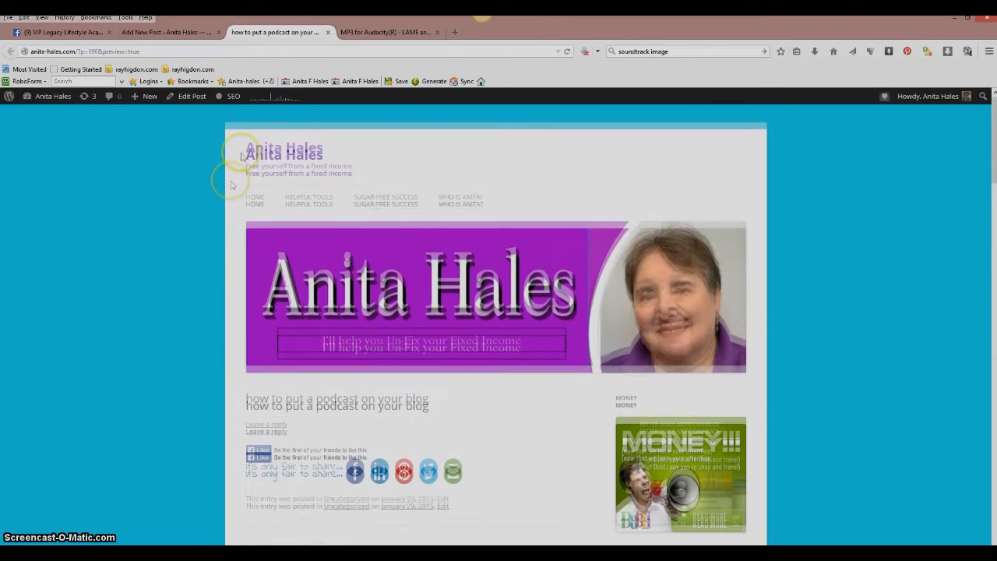
left_click(178, 33)
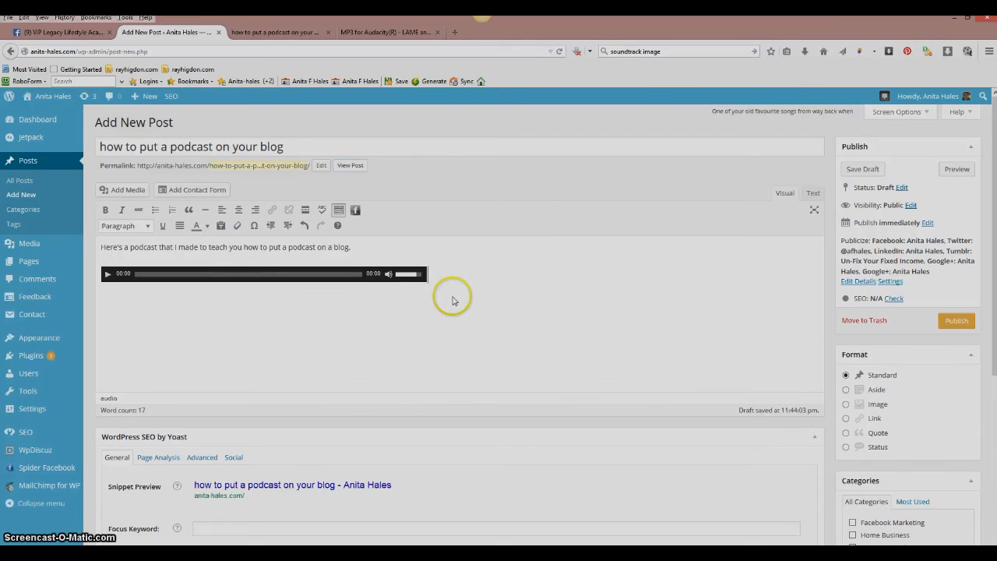
Step: Insert the brown puppy photo from the Media Library below the audio player at Medium size, 169 × 300
left_click(127, 190)
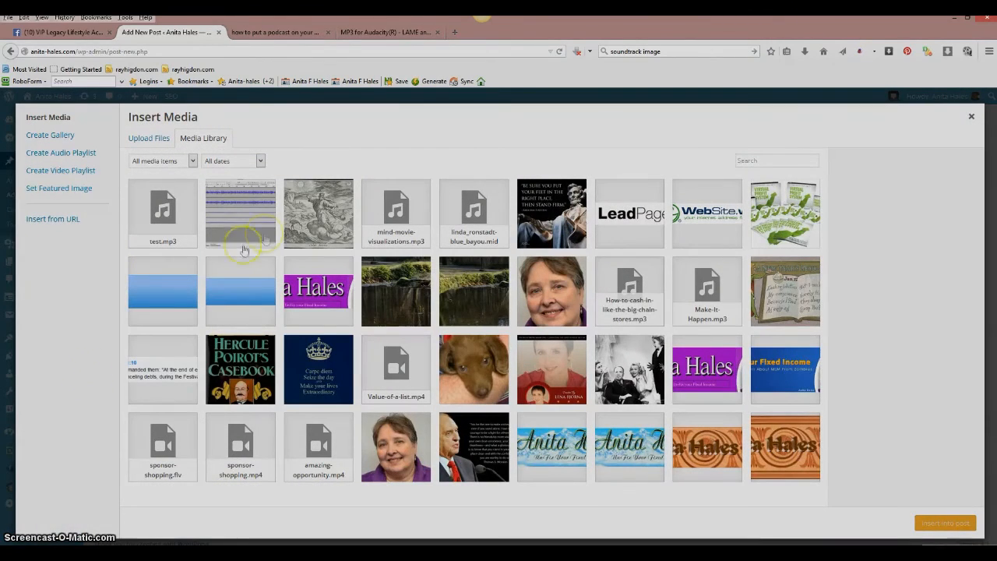
left_click(482, 360)
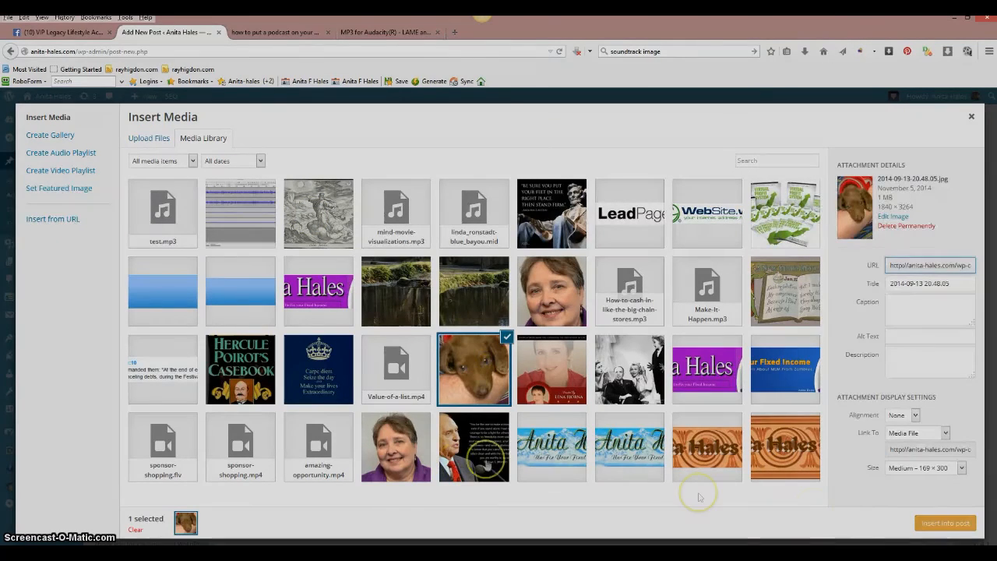
left_click(941, 522)
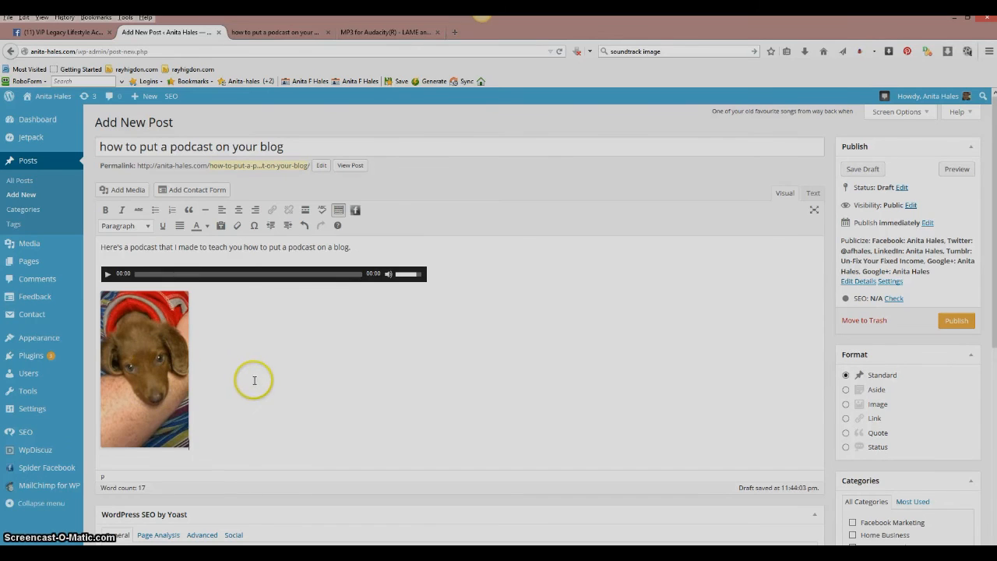
Step: Add the author's name below the puppy photo and publish the post
left_click(243, 435)
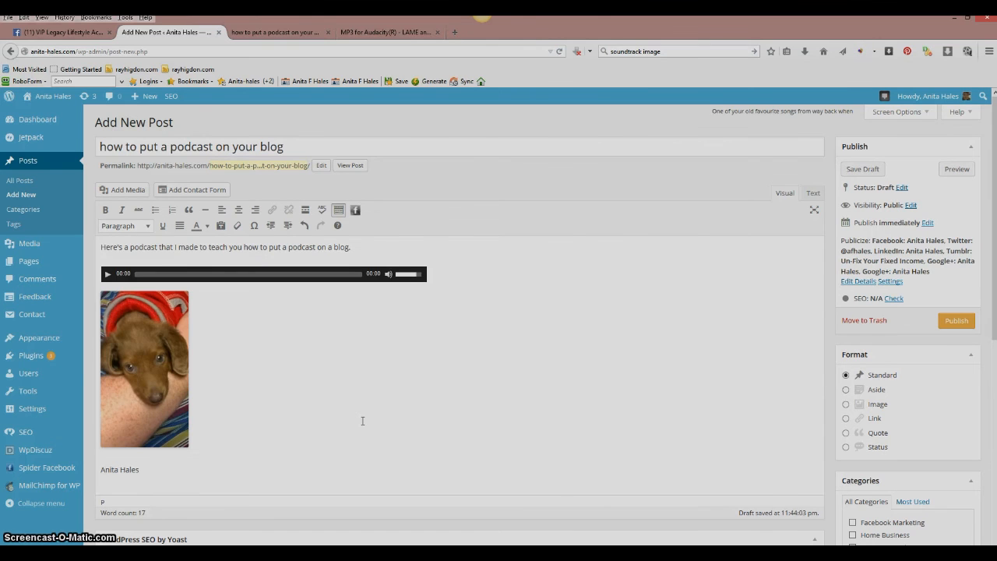
scroll(615, 347, "down", 3)
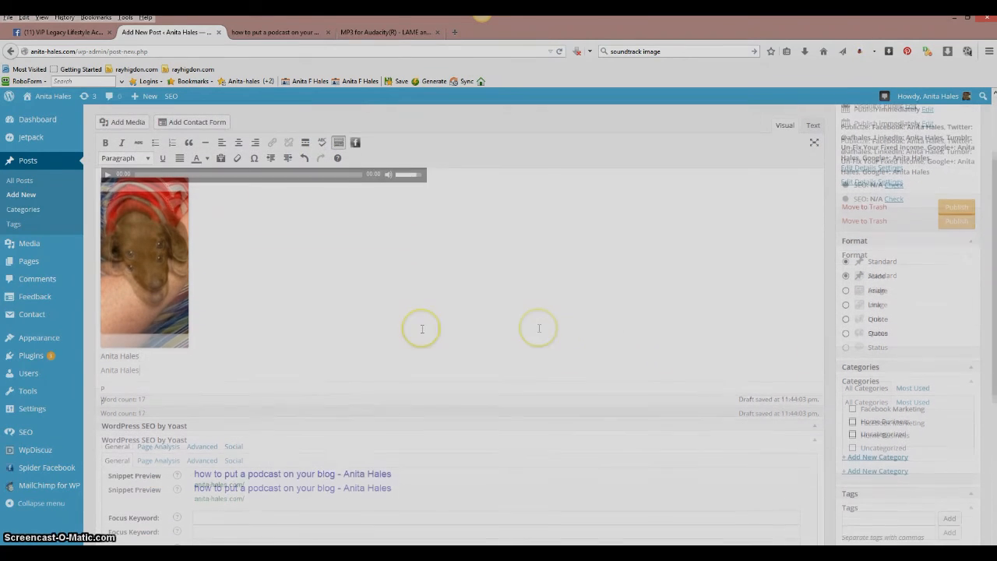
left_click(957, 203)
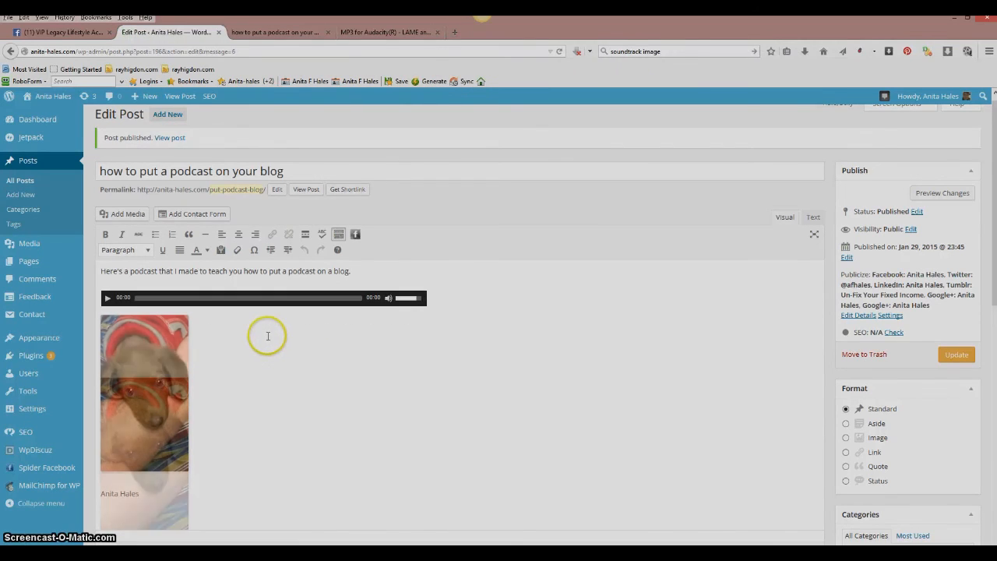
Step: Check the published post's shortlink, view the live post on the blog, and return to the post editor
left_click(361, 191)
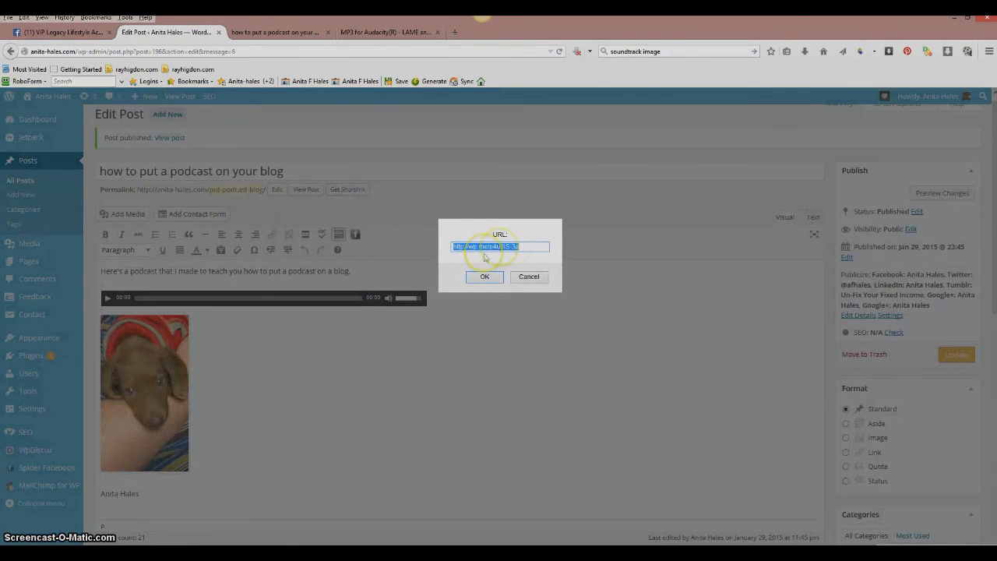
left_click(529, 279)
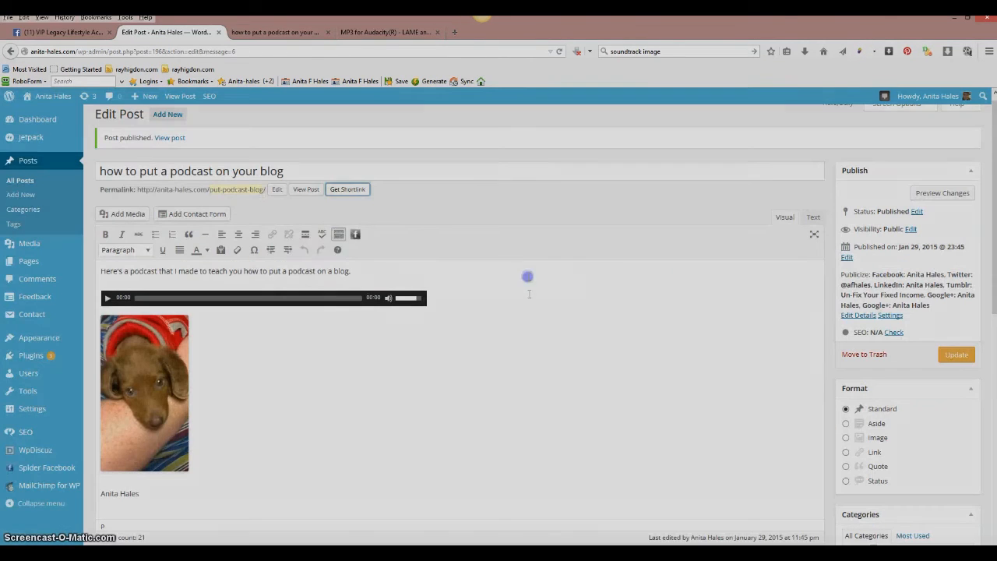
left_click(305, 189)
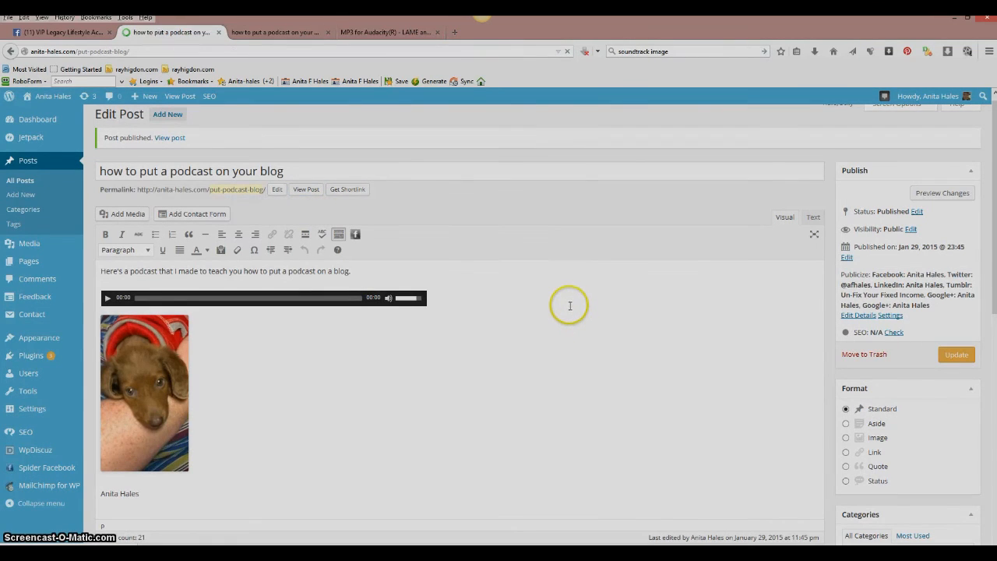
scroll(486, 437, "down", 4)
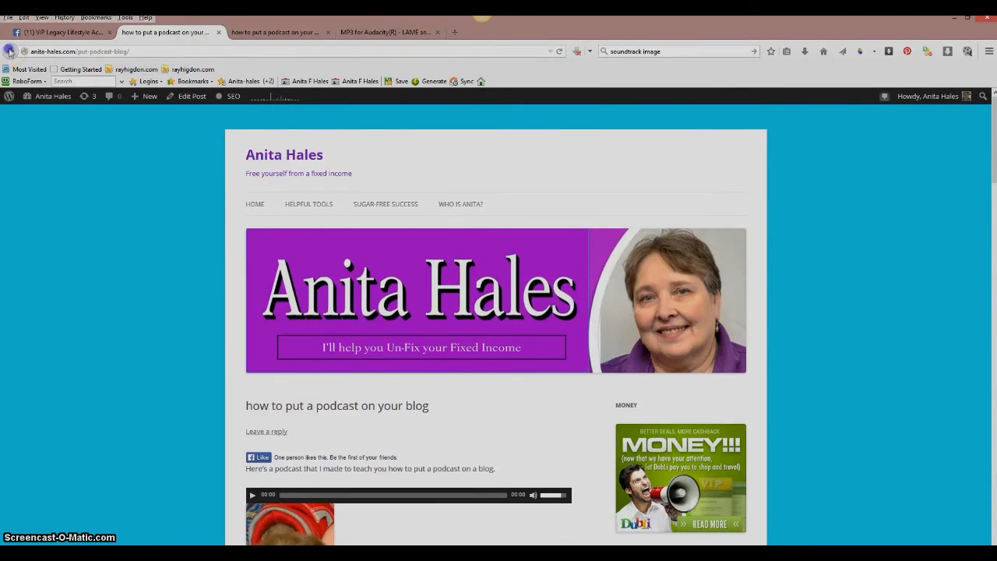
left_click(9, 50)
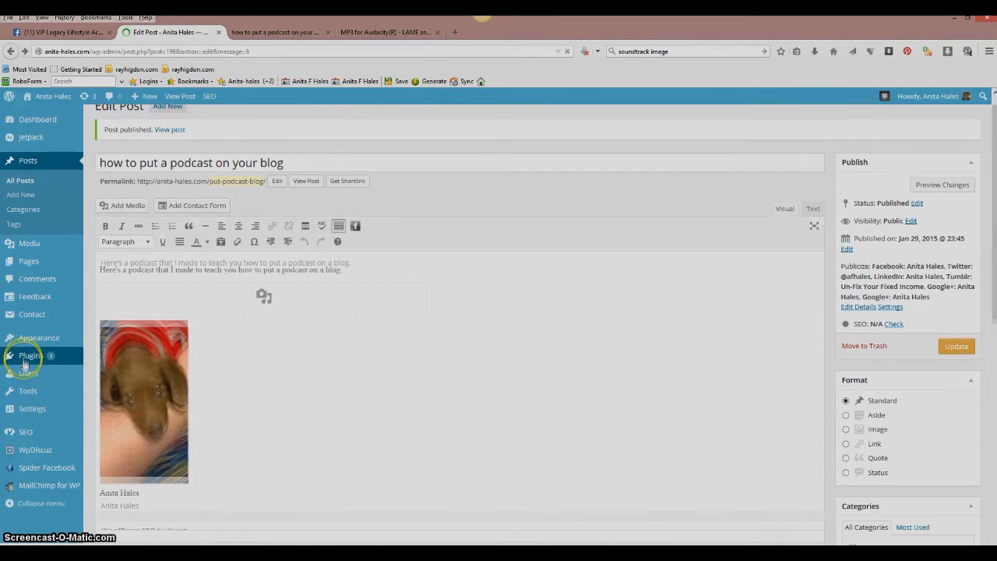
left_click(24, 361)
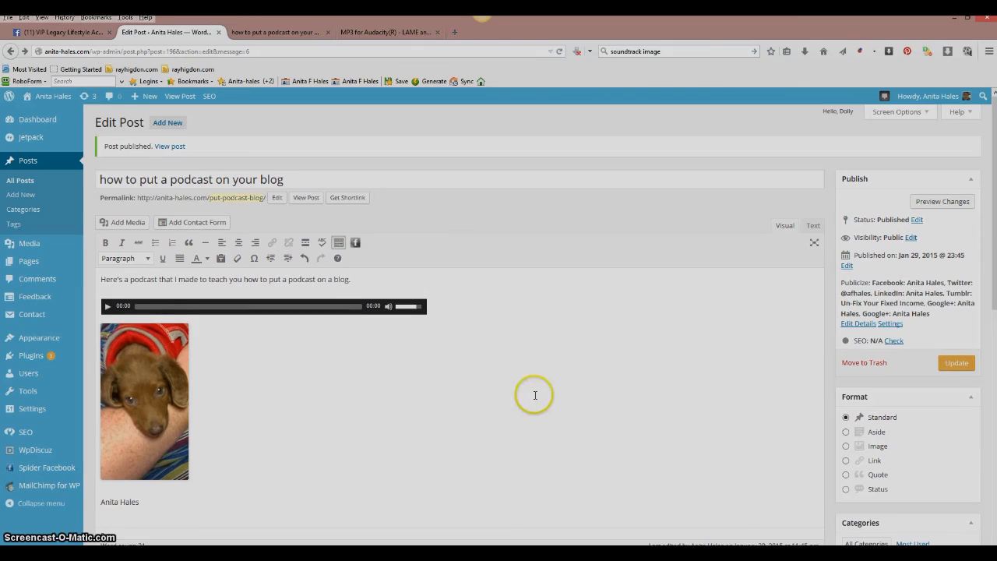
scroll(534, 387, "down", 4)
scroll(501, 393, "up", 4)
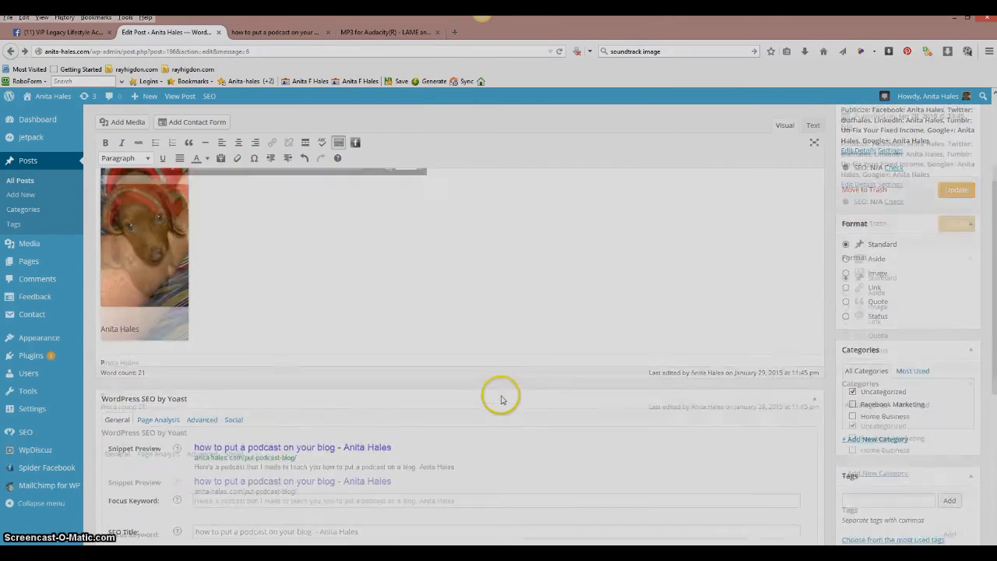